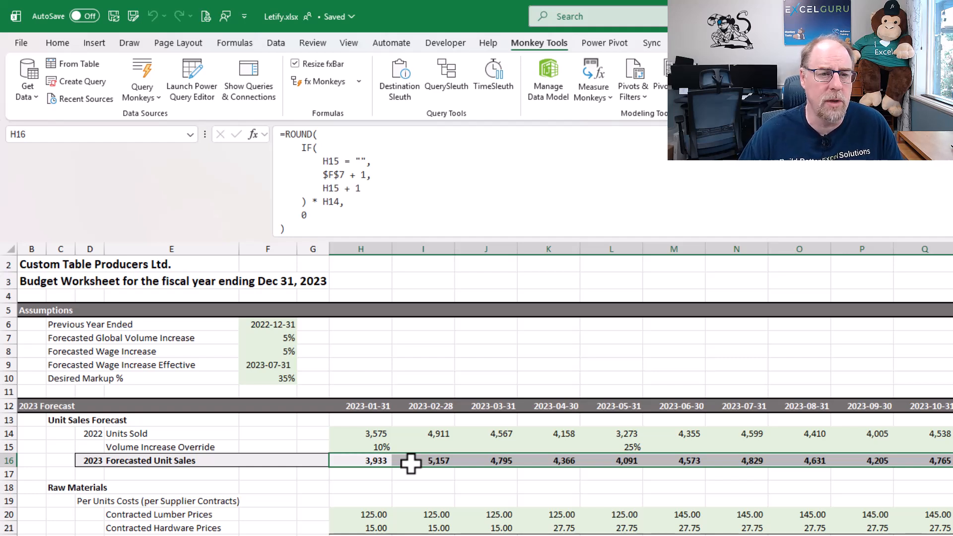
Open Letify Monkey for the Forecasted Unit Sales formula in H16 and review the proposed LET formula
{"action": "left_click", "coordinate": [358, 80]}
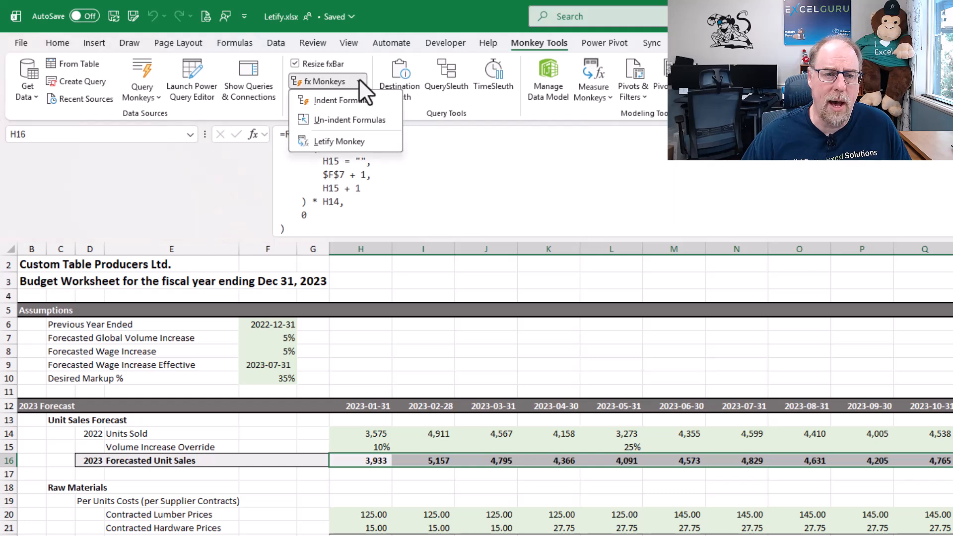
{"action": "left_click", "coordinate": [359, 142]}
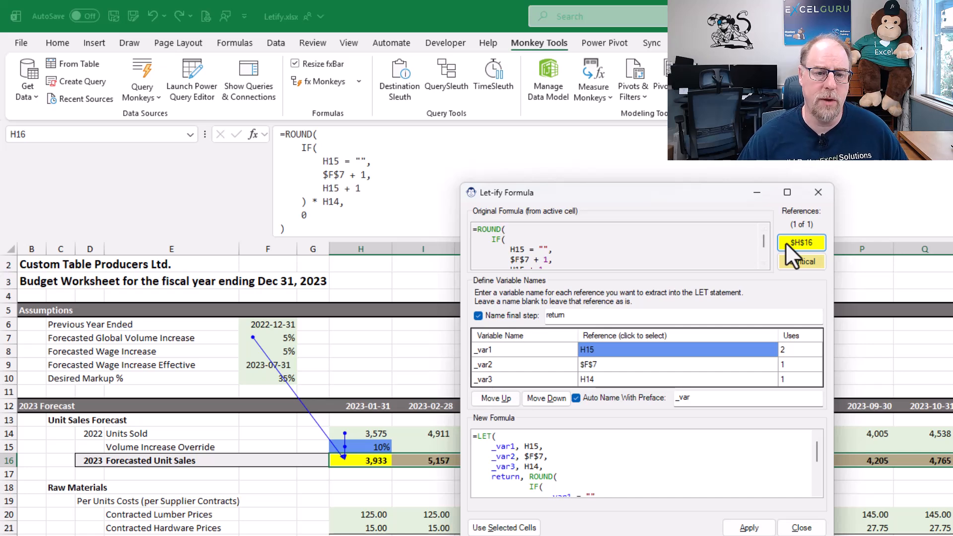
{"action": "scroll", "coordinate": [574, 252], "scroll_direction": "down", "scroll_amount": 2}
{"action": "scroll", "coordinate": [574, 252], "scroll_direction": "up", "scroll_amount": 3}
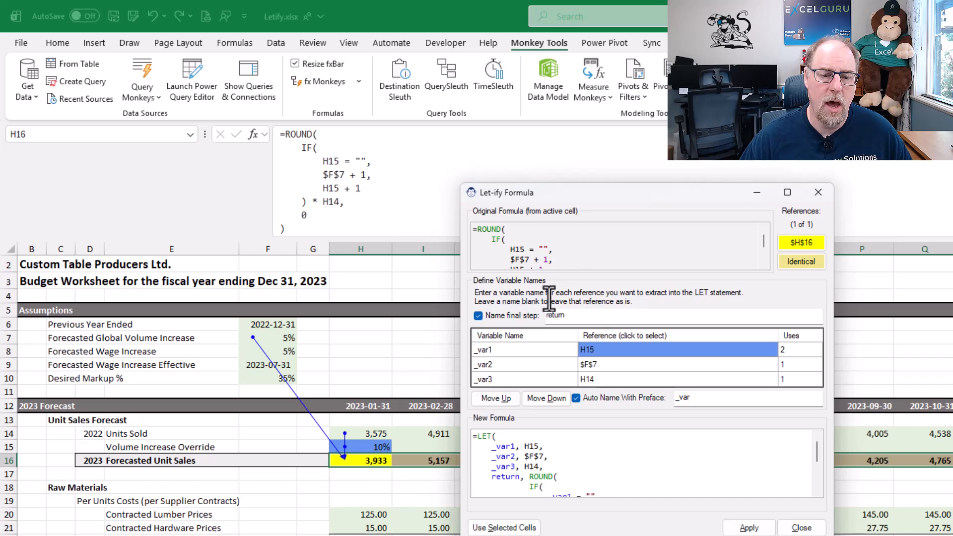
{"action": "scroll", "coordinate": [602, 453], "scroll_direction": "down", "scroll_amount": 5}
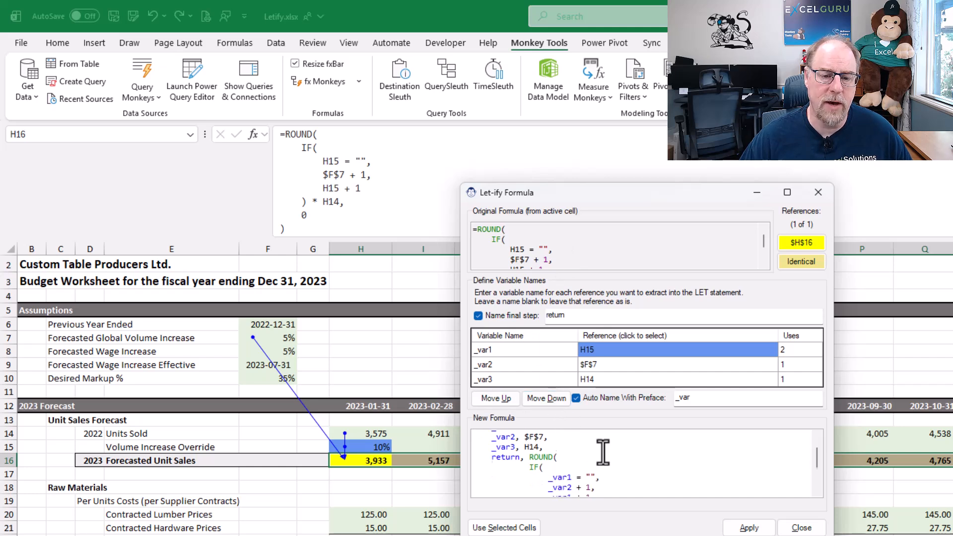
{"action": "scroll", "coordinate": [619, 463], "scroll_direction": "up", "scroll_amount": 5}
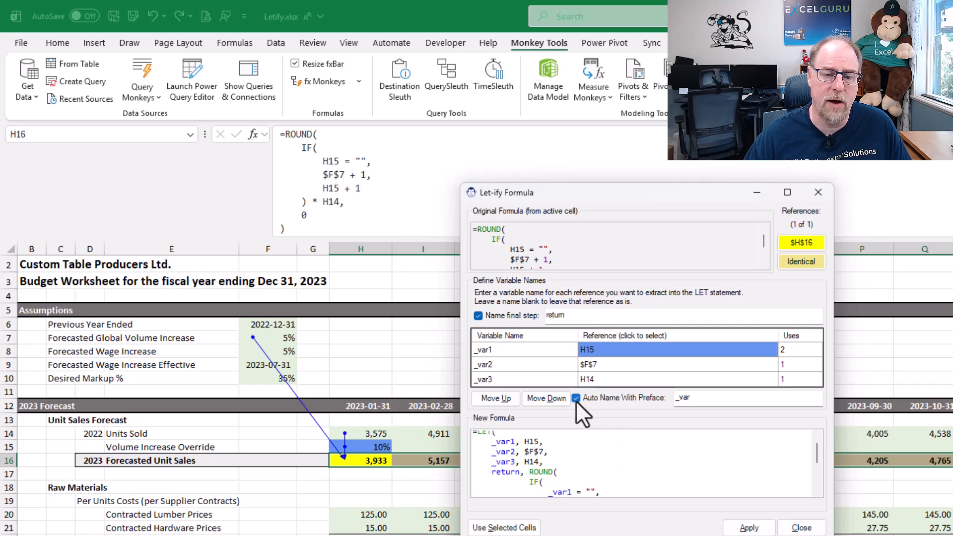
{"action": "double_click", "coordinate": [691, 398]}
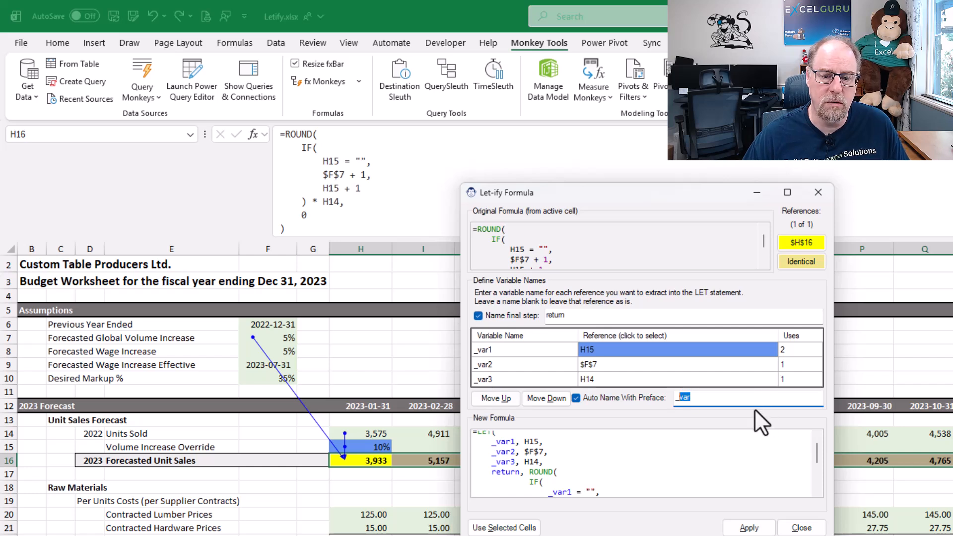
{"action": "key", "text": "End"}
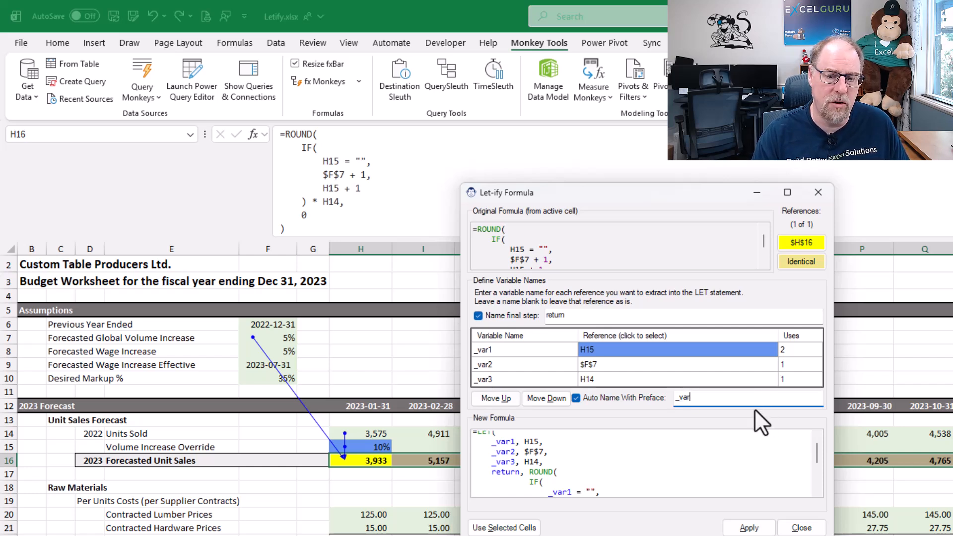
{"action": "type", "text": "s"}
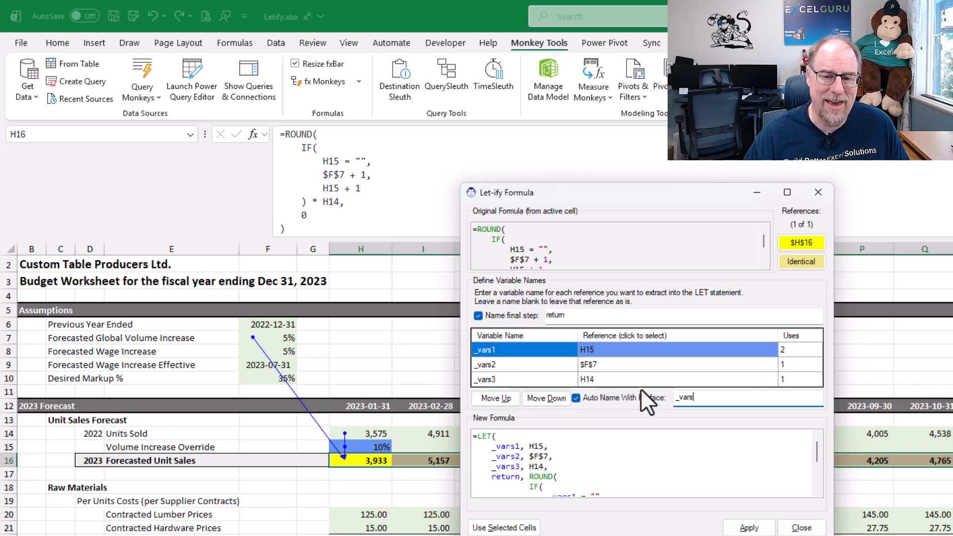
{"action": "key", "text": "BackSpace"}
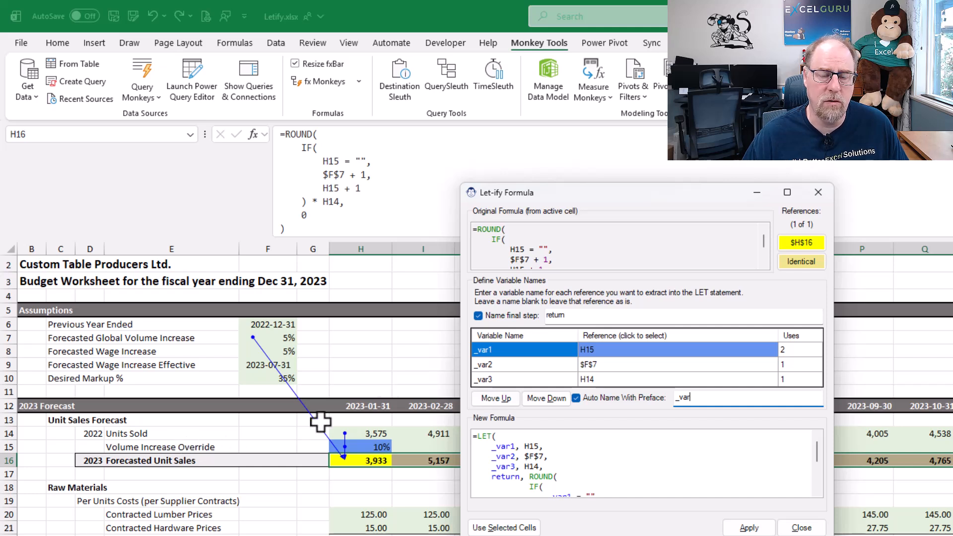
Rename the variable for H15 to _Rate_Override
{"action": "left_click", "coordinate": [496, 350]}
{"action": "type", "text": "_R"}
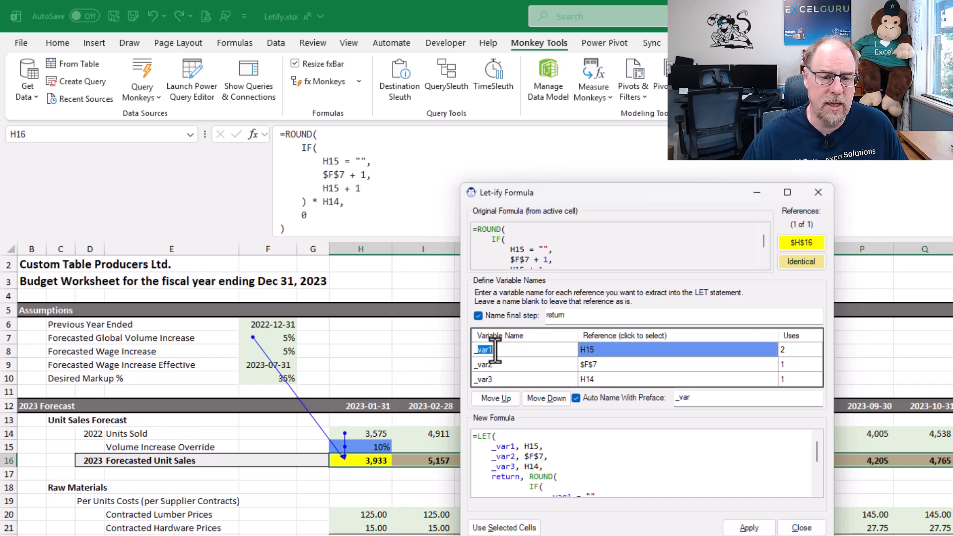
{"action": "type", "text": "ate_Overide"}
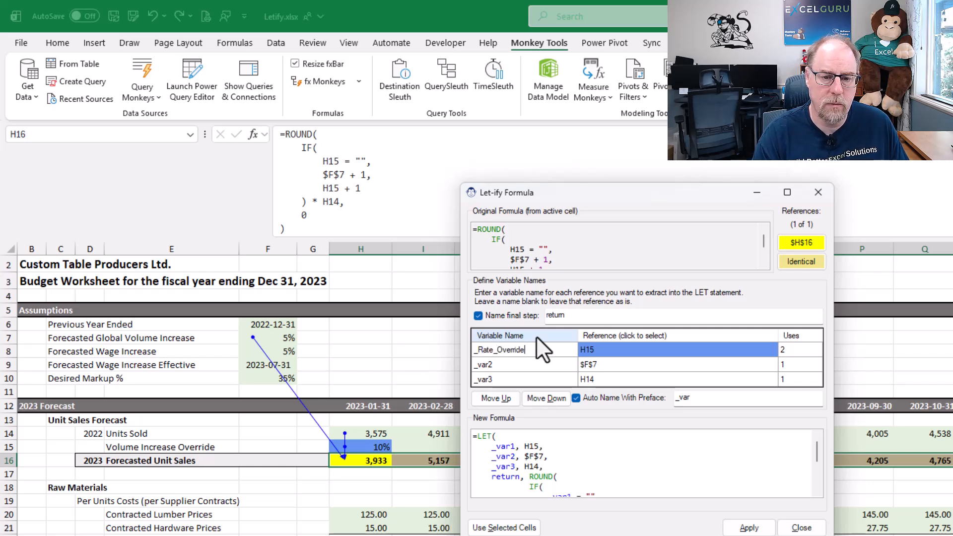
{"action": "key", "text": "Tab"}
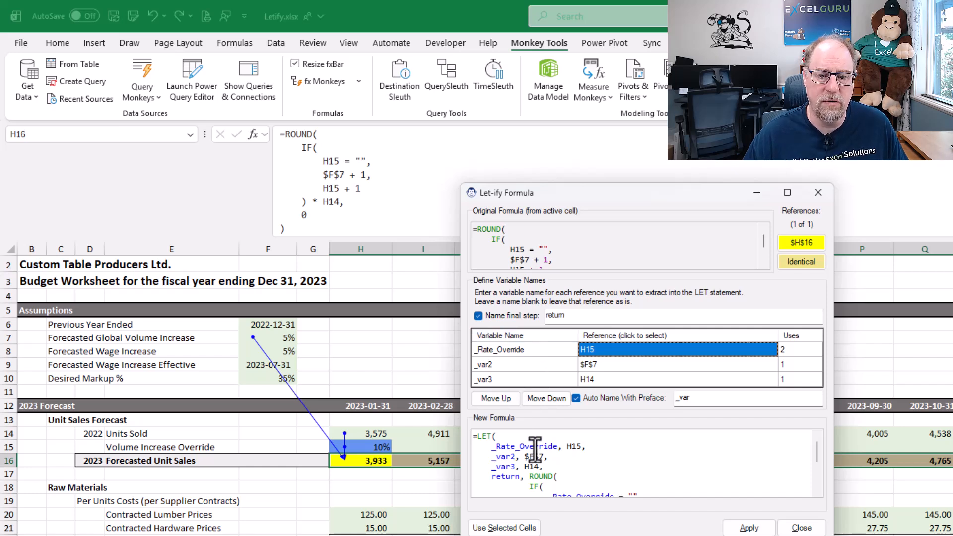
{"action": "key", "text": "Tab"}
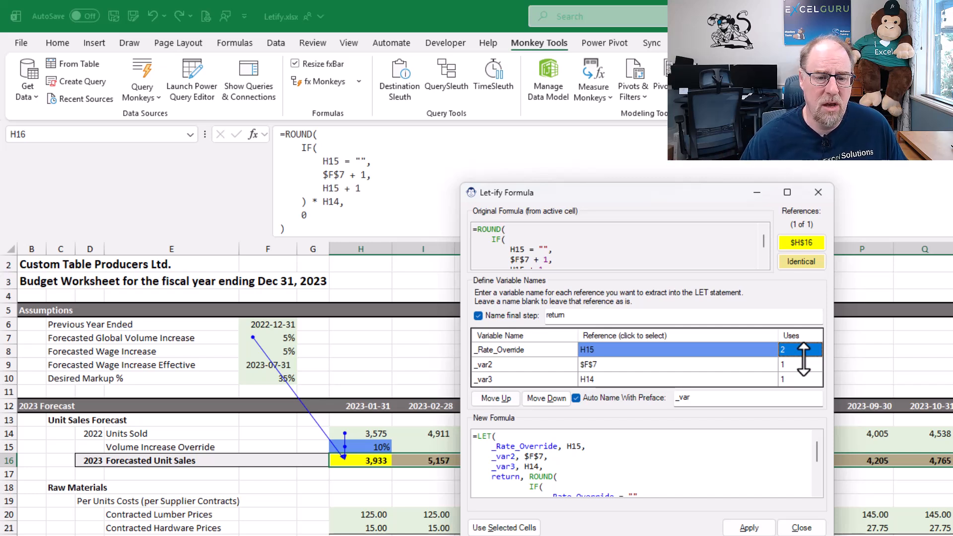
Name the $F$7 variable _Rate_Global and the H14 variable _Volume
{"action": "key", "text": "Tab"}
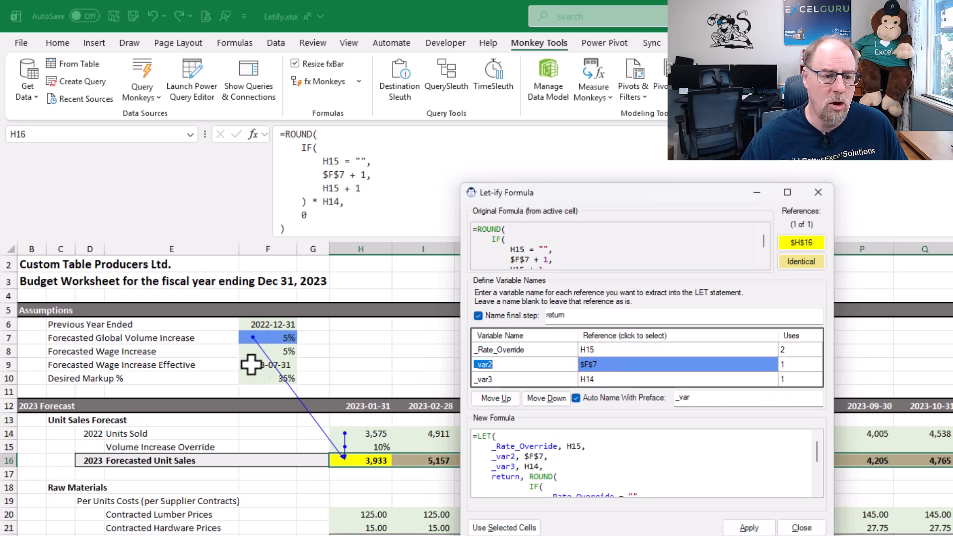
{"action": "type", "text": "_R"}
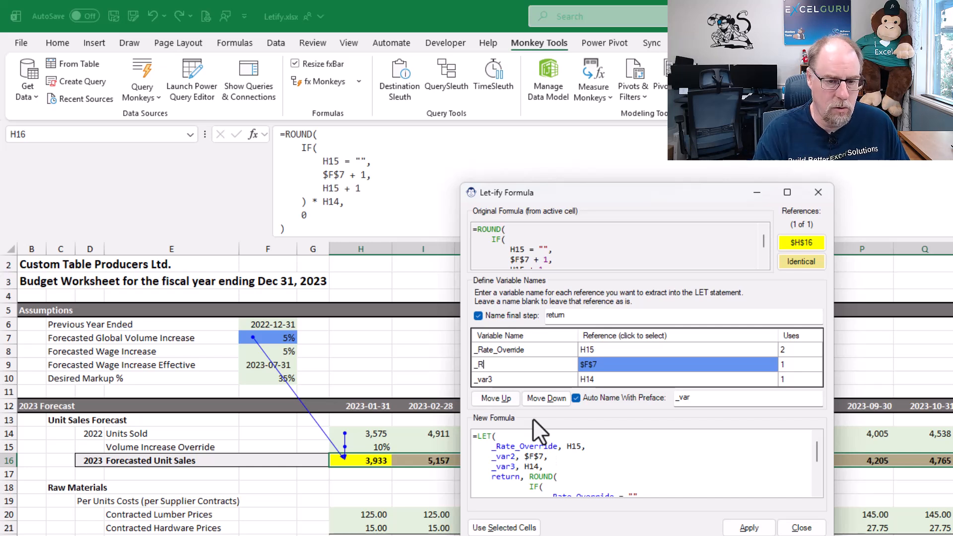
{"action": "type", "text": "ate_Global"}
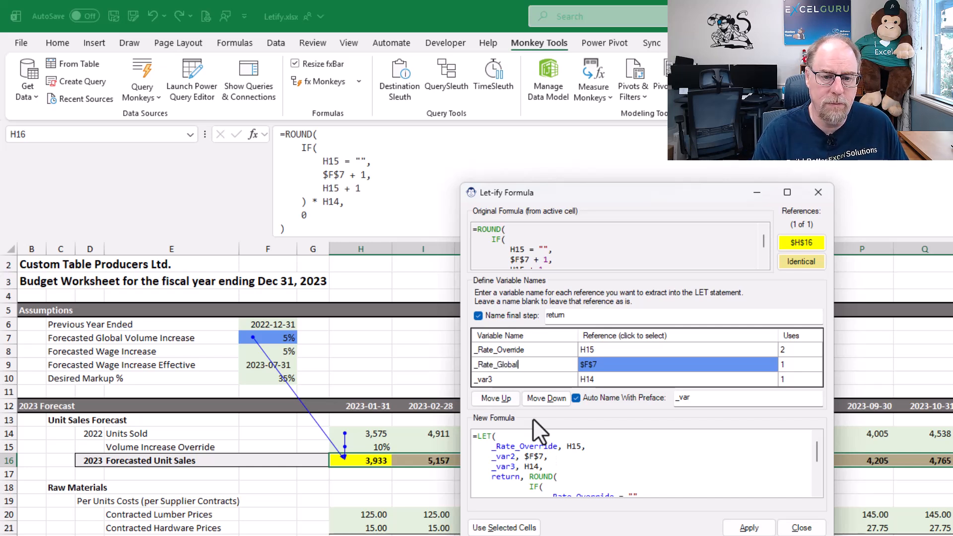
{"action": "key", "text": "Return"}
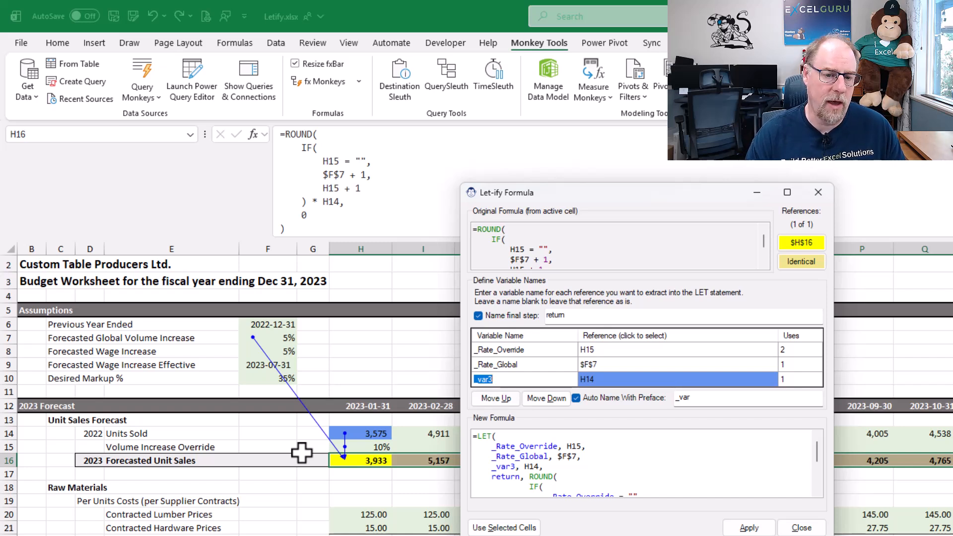
{"action": "type", "text": "_Volume"}
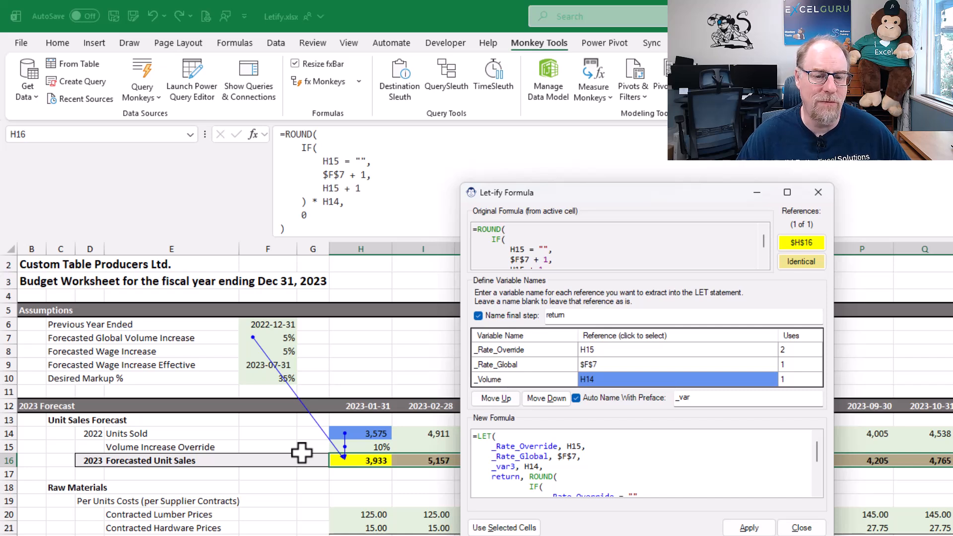
{"action": "key", "text": "Return"}
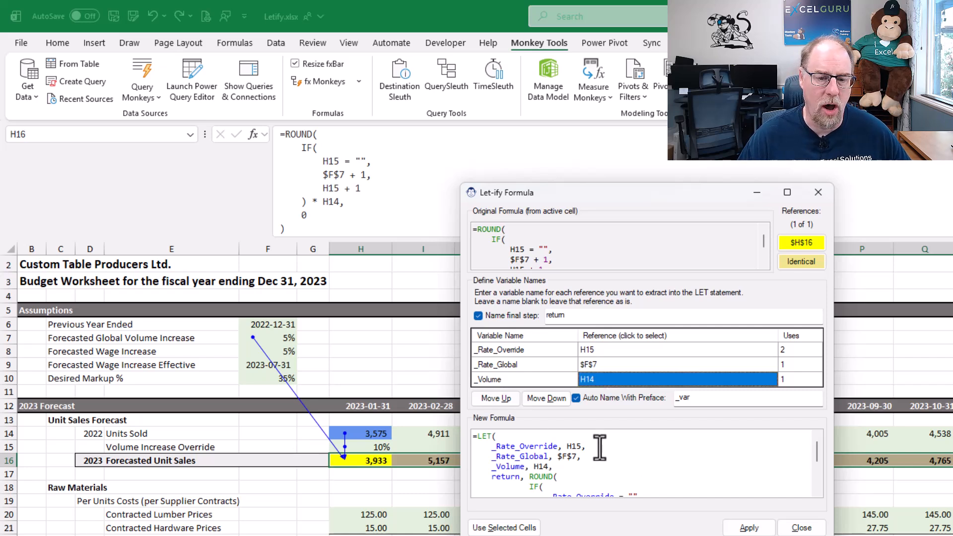
Reorder the variables to _Volume, _Rate_Global, _Rate_Override
{"action": "left_click", "coordinate": [498, 397]}
{"action": "left_click", "coordinate": [499, 397]}
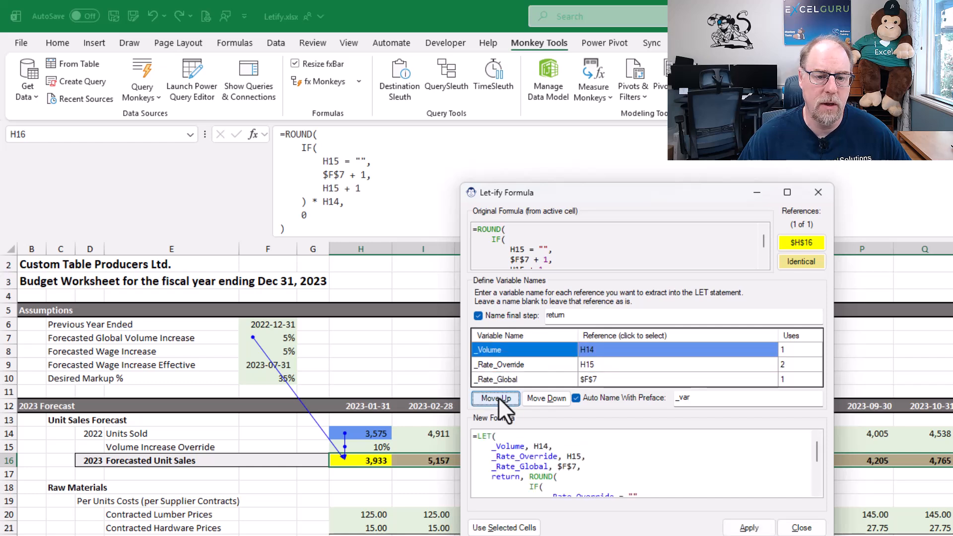
{"action": "left_click", "coordinate": [520, 365]}
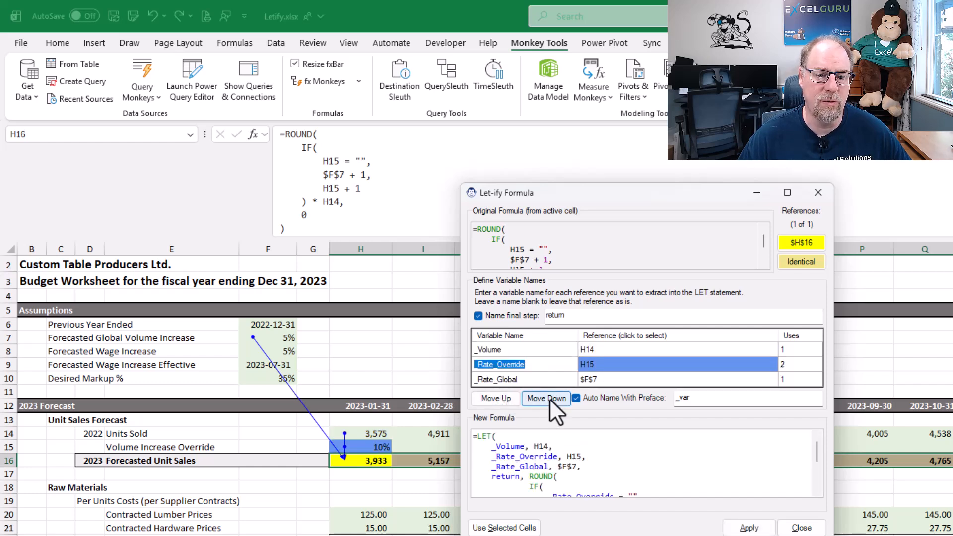
{"action": "left_click", "coordinate": [546, 398]}
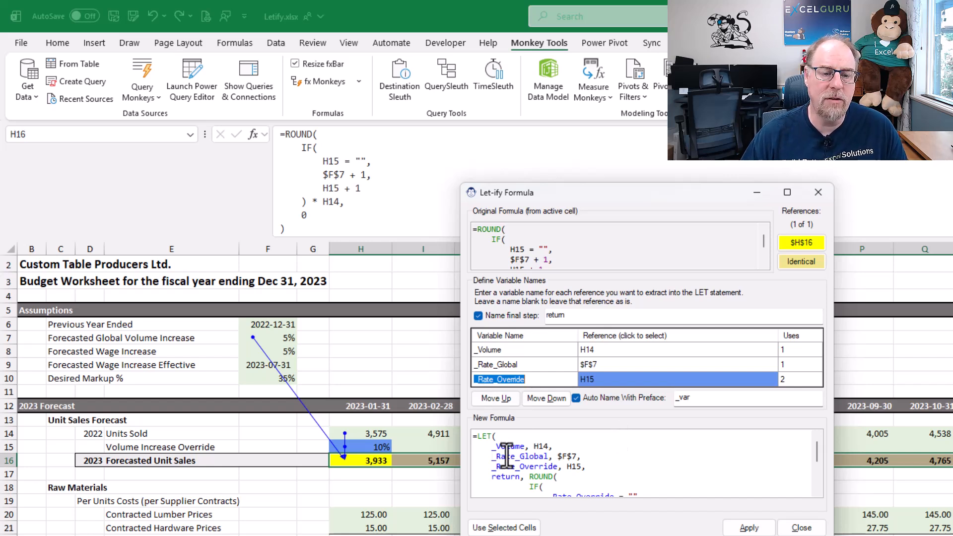
Inspect which cells each variable and the source reference point to by selecting them in turn
{"action": "left_click", "coordinate": [804, 241]}
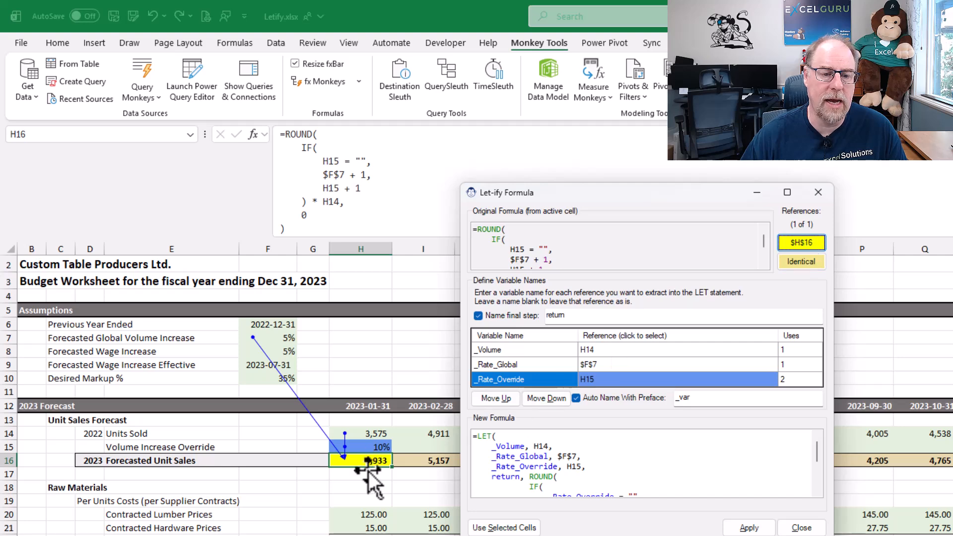
{"action": "left_click", "coordinate": [615, 379]}
{"action": "left_click", "coordinate": [614, 347]}
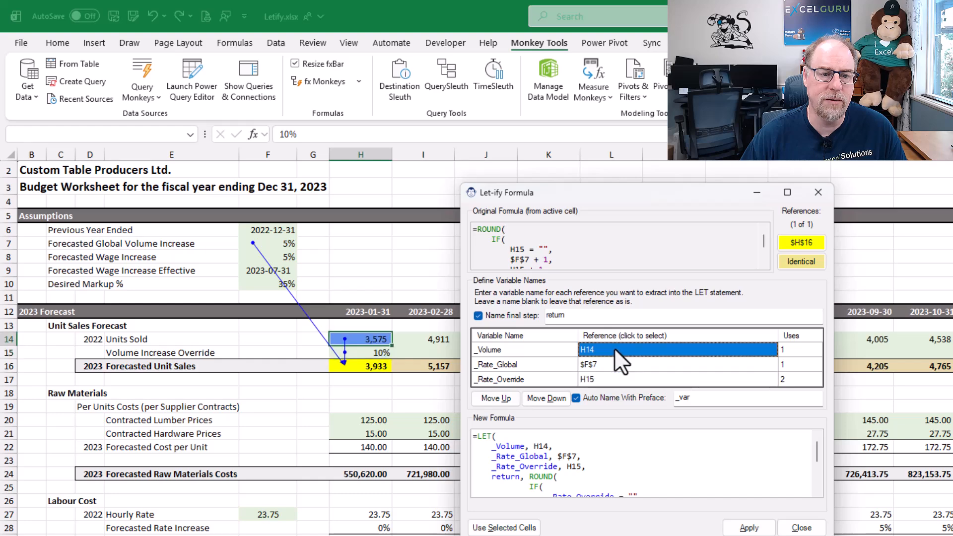
{"action": "left_click", "coordinate": [621, 365]}
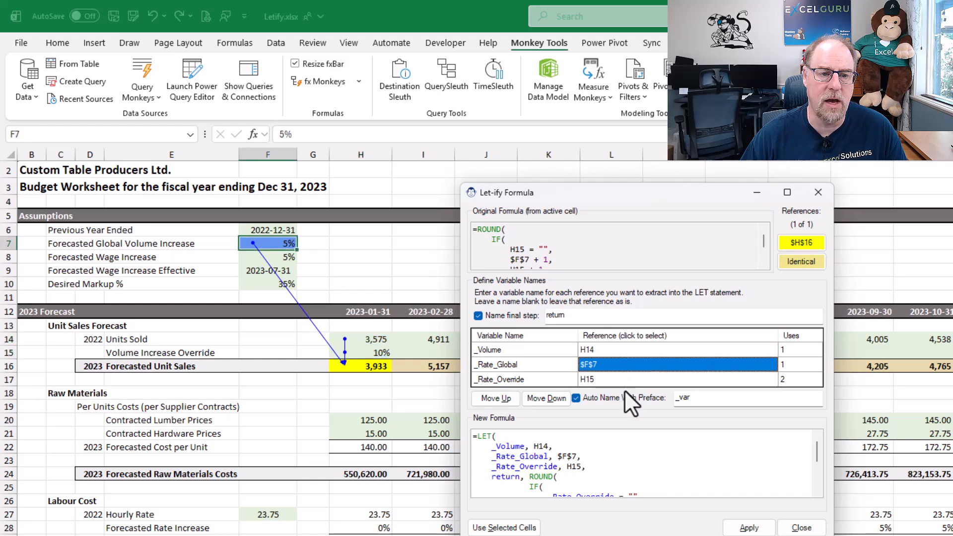
{"action": "left_click", "coordinate": [626, 381]}
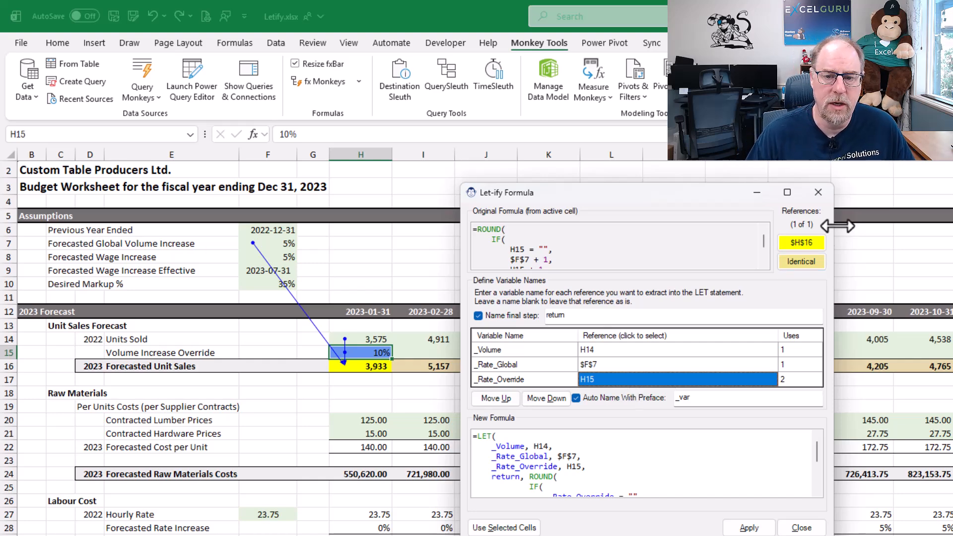
{"action": "left_click", "coordinate": [808, 241]}
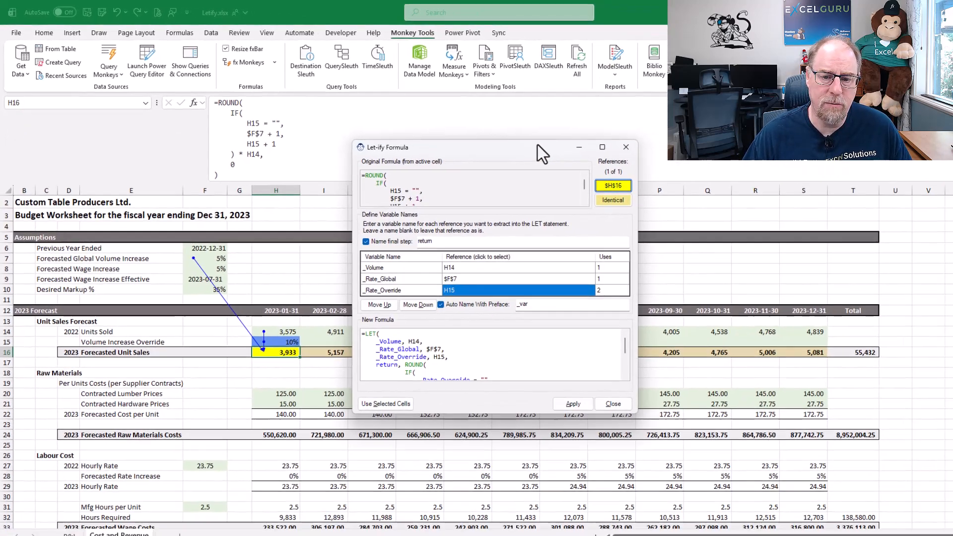
Apply the LET formula to all identical formulas across row 16 and close the Let-ify dialog
{"action": "left_click_drag", "start_coordinate": [537, 144], "coordinate": [567, 32]}
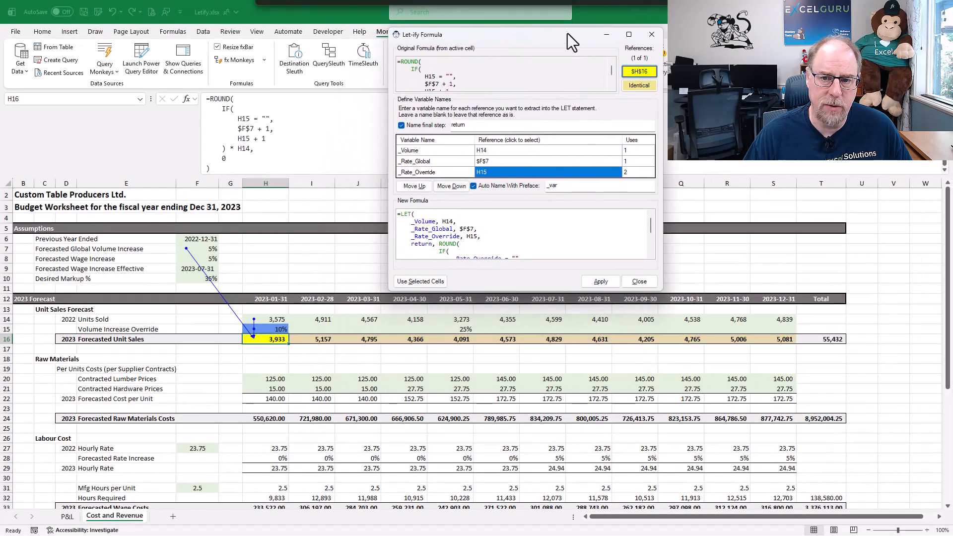
{"action": "left_click", "coordinate": [637, 86]}
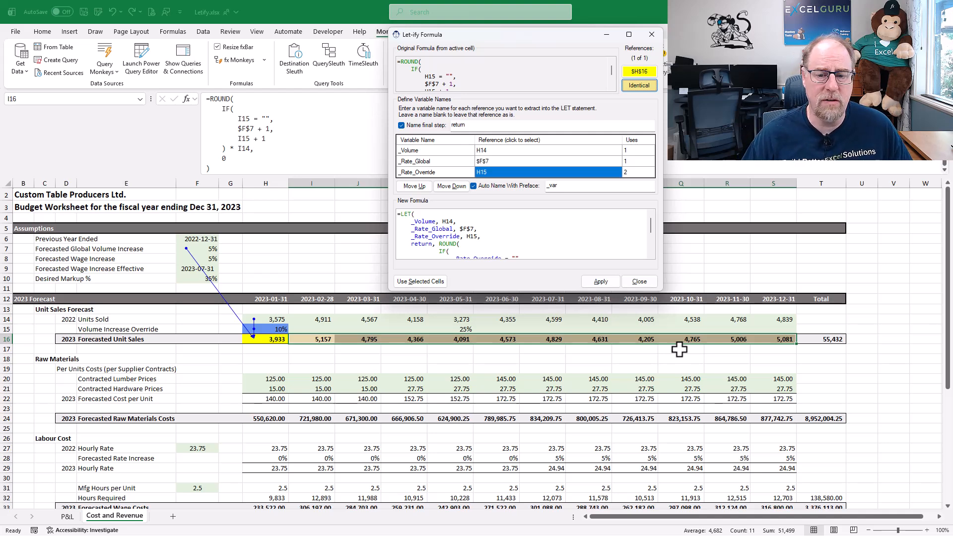
{"action": "left_click", "coordinate": [606, 285]}
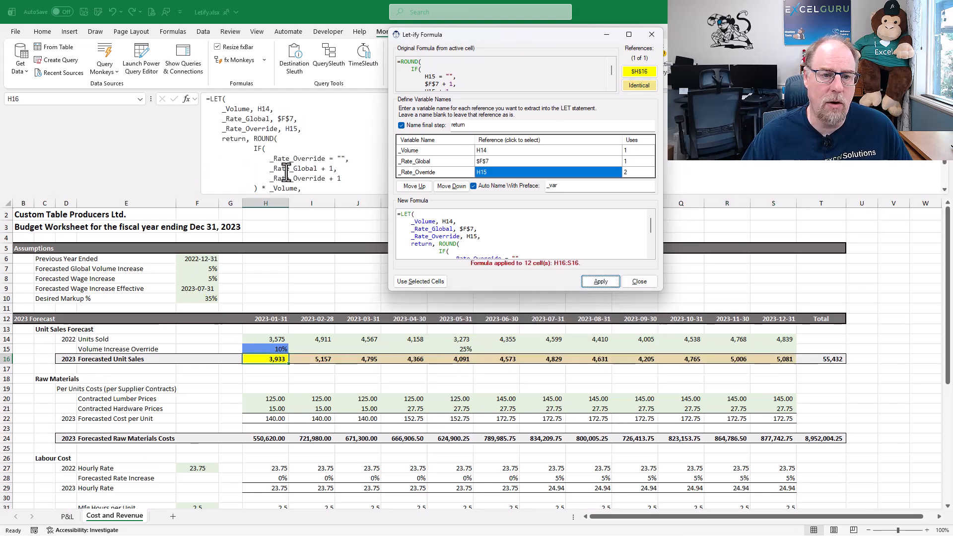
{"action": "left_click", "coordinate": [644, 281]}
Check the converted formulas in the Forecasted Unit Sales cells across row 16
{"action": "left_click", "coordinate": [316, 359]}
{"action": "left_click", "coordinate": [356, 359]}
{"action": "left_click", "coordinate": [397, 359]}
{"action": "left_click", "coordinate": [444, 361]}
{"action": "left_click", "coordinate": [496, 359]}
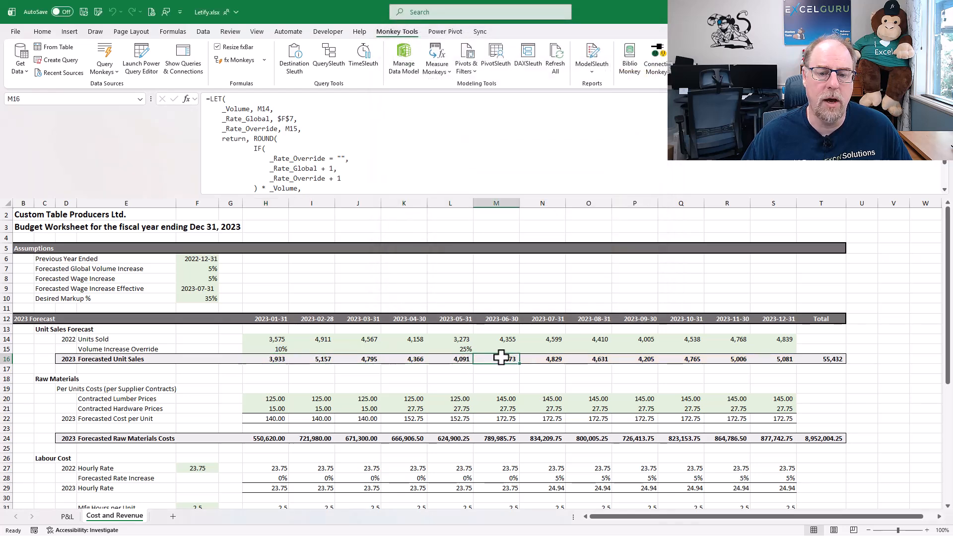
{"action": "left_click", "coordinate": [544, 359]}
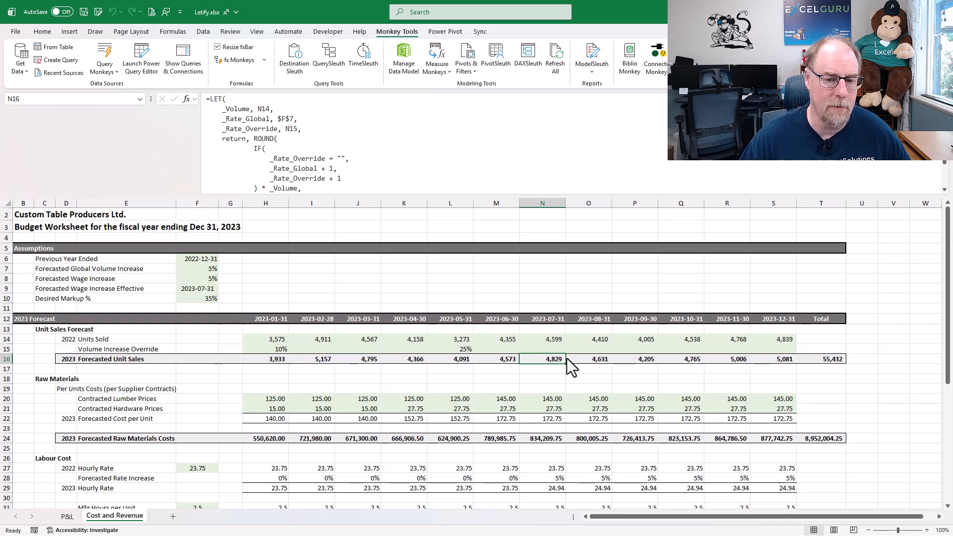
Switch to the P&L sheet and examine the % of Rev formulas in column S
{"action": "left_click", "coordinate": [68, 517]}
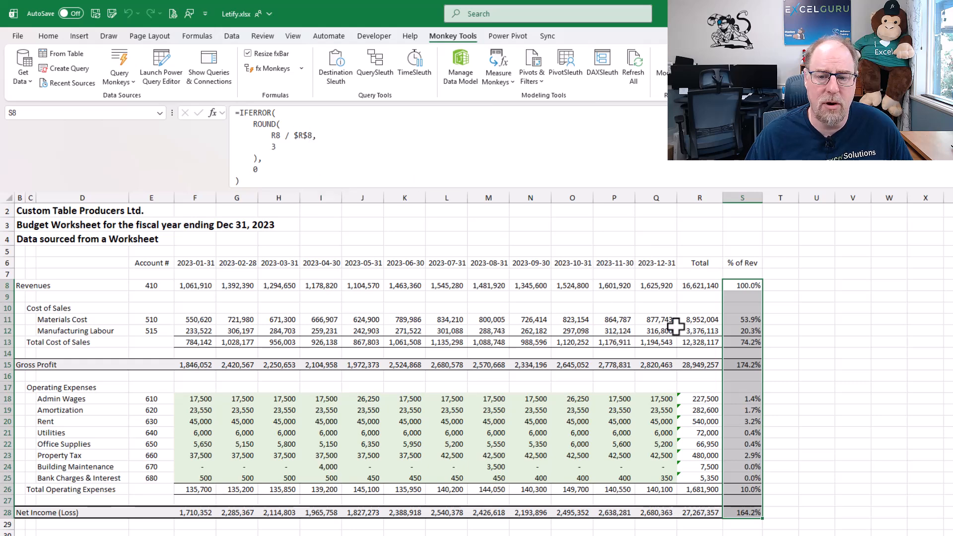
{"action": "left_click", "coordinate": [745, 319]}
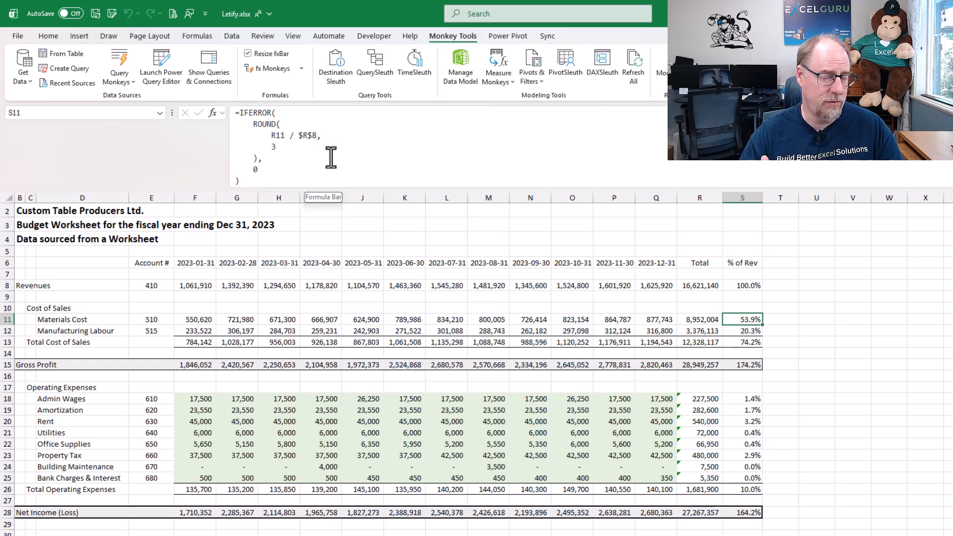
{"action": "left_click", "coordinate": [736, 344]}
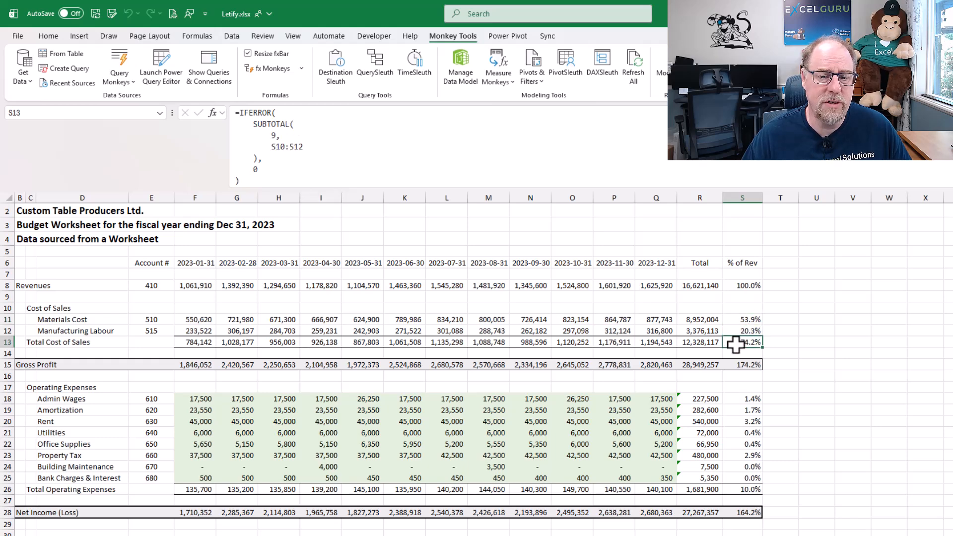
Examine the subtotal formulas in cells S13, S15 and S28 of the % of Rev column
{"action": "left_click", "coordinate": [755, 366]}
{"action": "left_click", "coordinate": [748, 343]}
{"action": "left_click", "coordinate": [415, 173]}
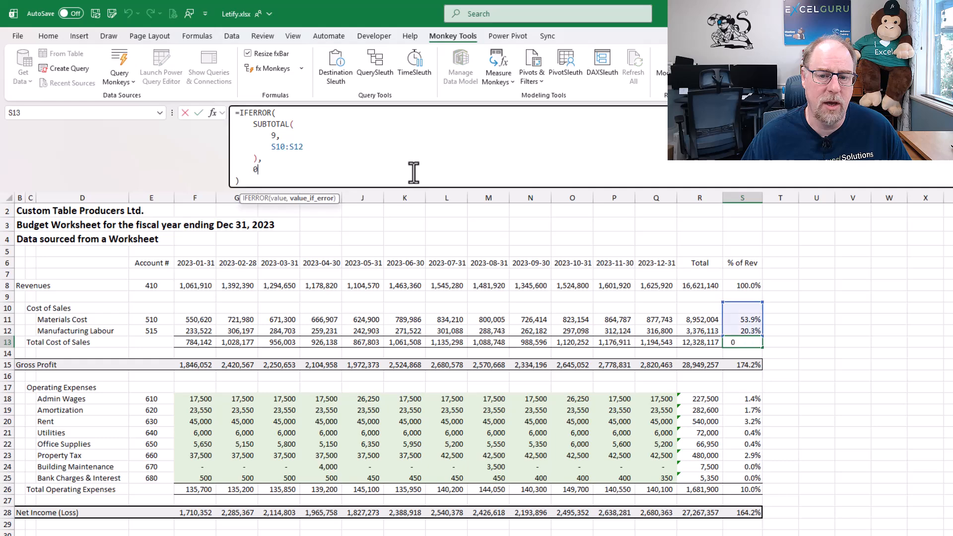
{"action": "key", "text": "Escape"}
{"action": "left_click", "coordinate": [744, 366]}
{"action": "left_click", "coordinate": [580, 141]}
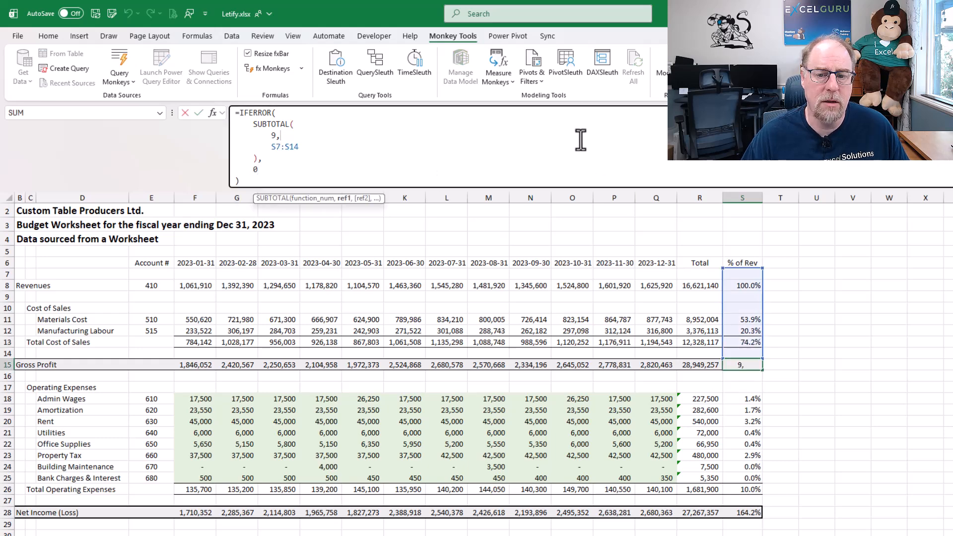
{"action": "key", "text": "Escape"}
{"action": "left_click", "coordinate": [749, 512]}
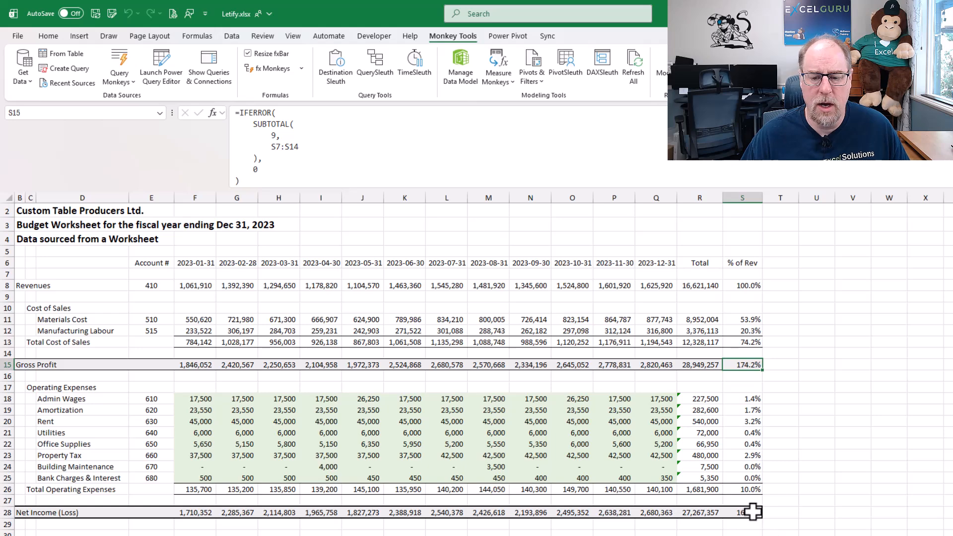
{"action": "left_click", "coordinate": [523, 139]}
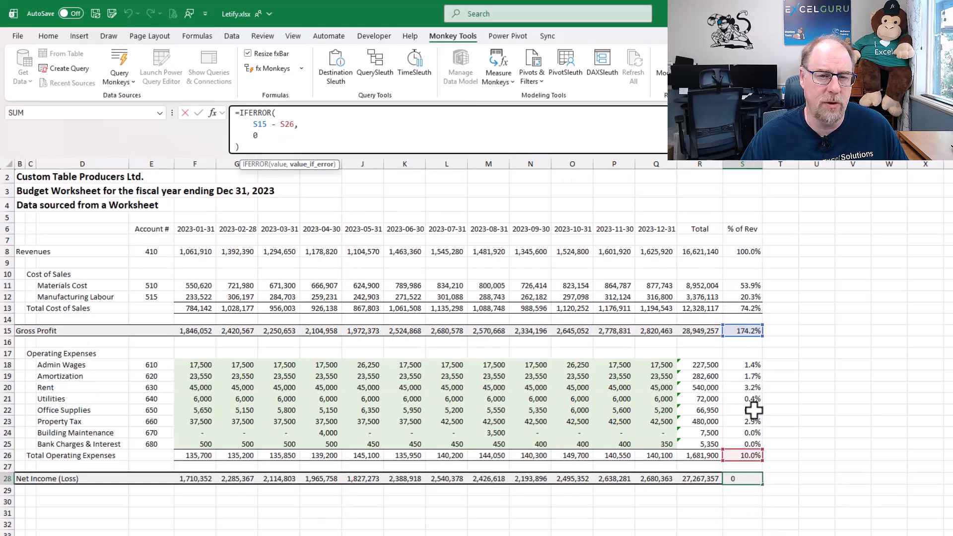
{"action": "key", "text": "ctrl+Return"}
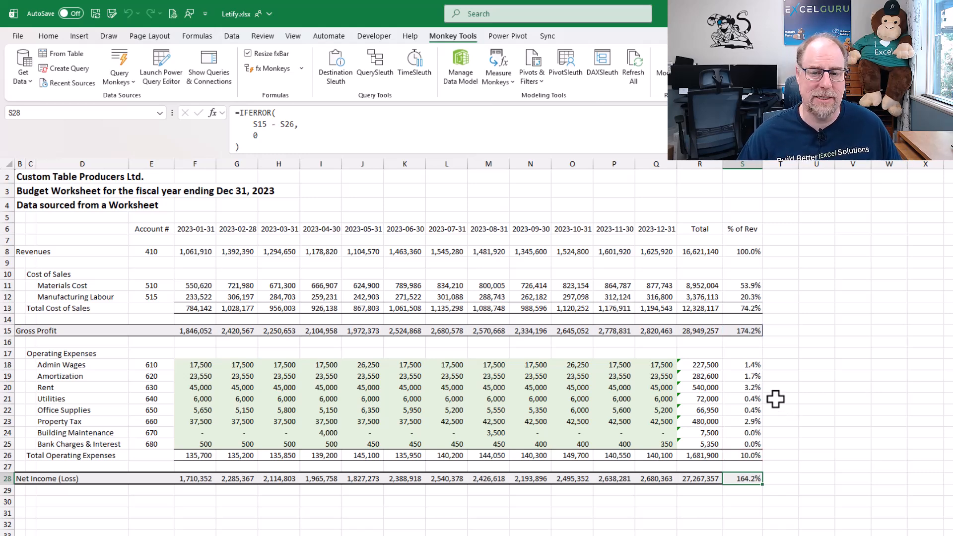
Select S8:S28 in the % of Rev column, open the Let-ify Formula dialog and highlight its identical formulas
{"action": "left_click_drag", "start_coordinate": [745, 252], "coordinate": [754, 479]}
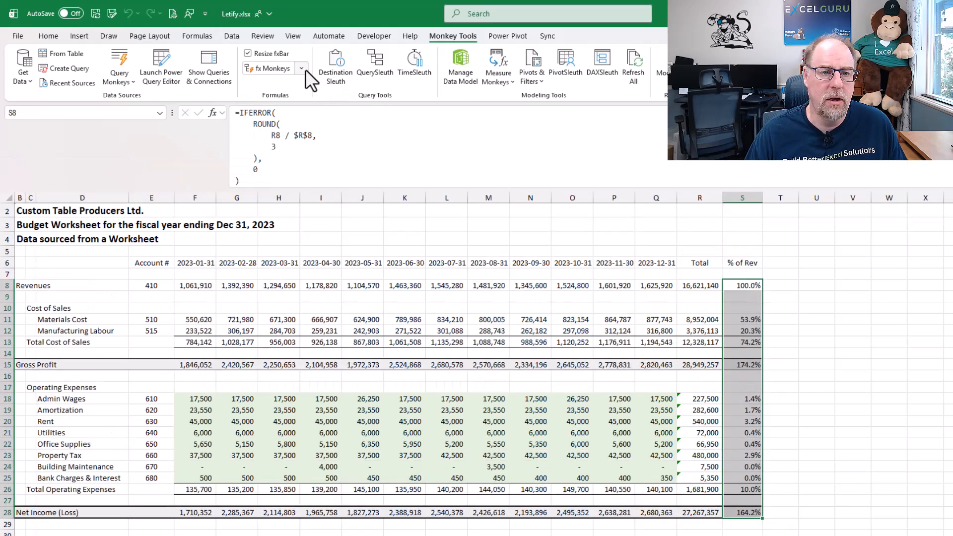
{"action": "left_click", "coordinate": [304, 69]}
{"action": "left_click", "coordinate": [288, 120]}
{"action": "left_click_drag", "start_coordinate": [559, 170], "coordinate": [484, 186]}
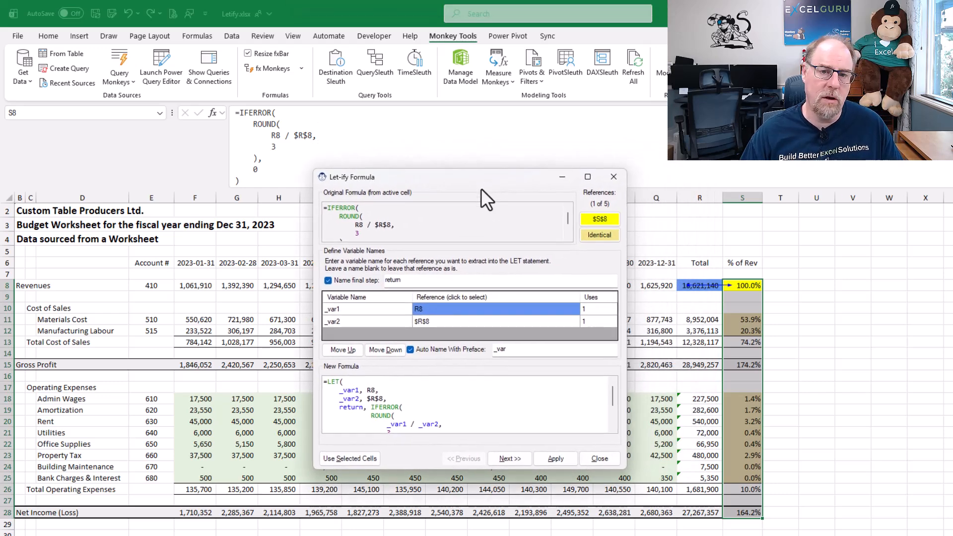
{"action": "left_click", "coordinate": [600, 236]}
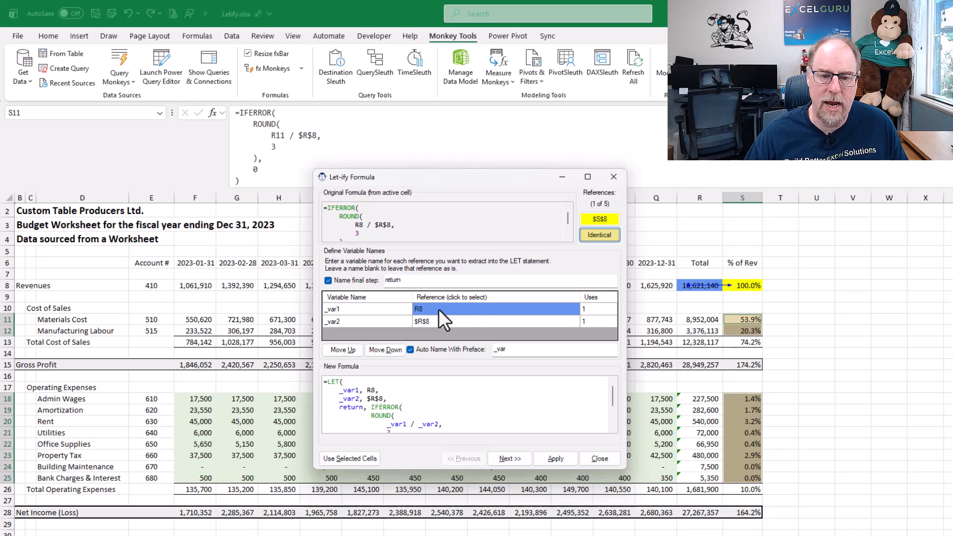
Rename the variables for R8 and $R$8 to _current_row and _revenue
{"action": "left_click", "coordinate": [358, 311]}
{"action": "double_click", "coordinate": [346, 310]}
{"action": "type", "text": "_current_row"}
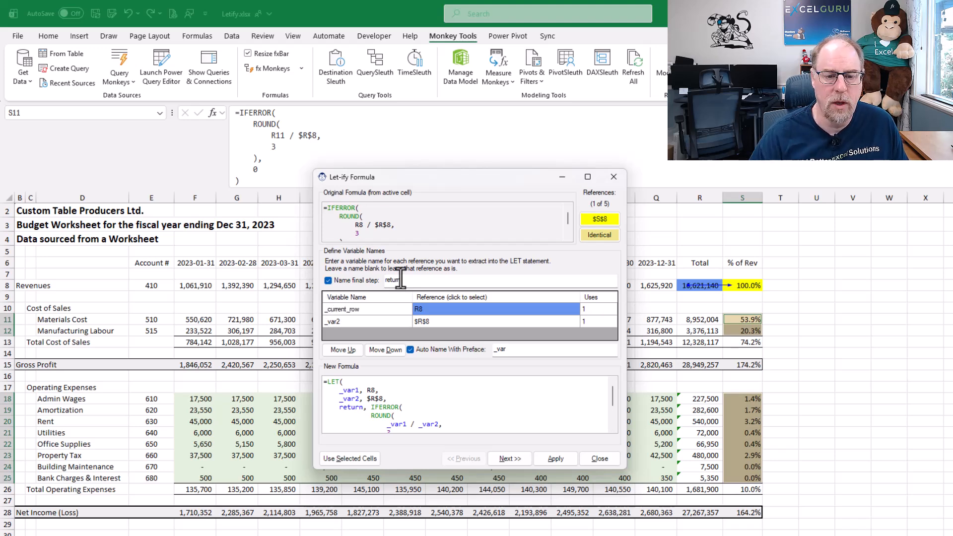
{"action": "key", "text": "Return"}
{"action": "key", "text": "BackSpace"}
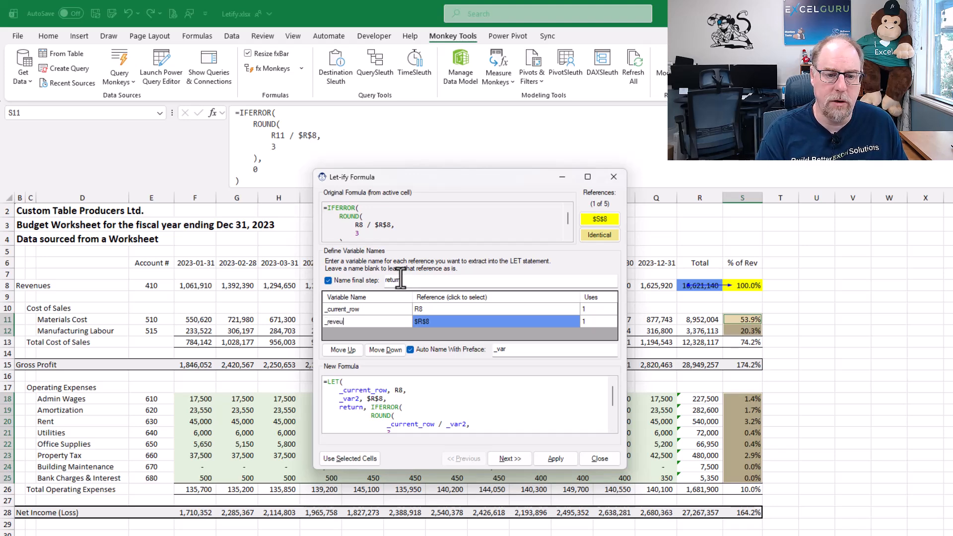
{"action": "type", "text": "_revenue"}
{"action": "key", "text": "Return"}
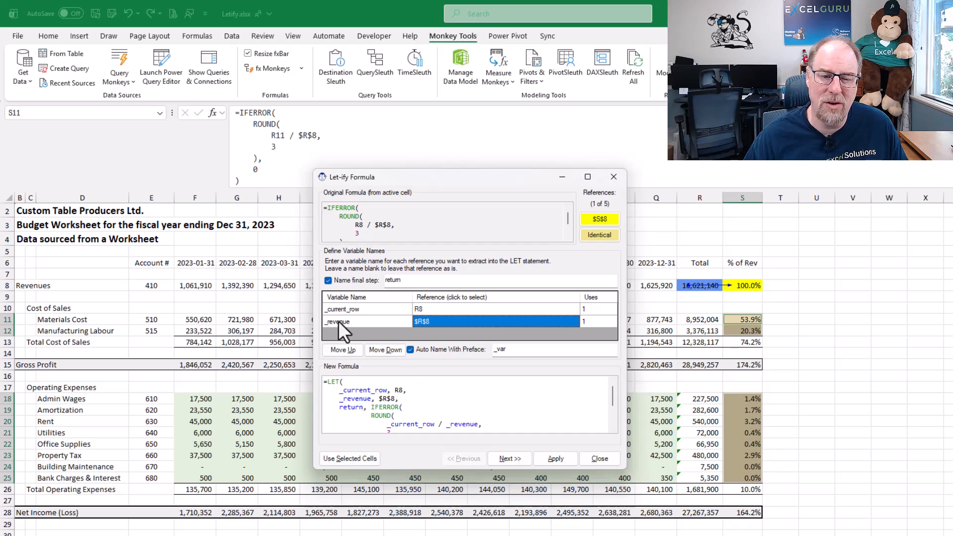
Move _revenue above _current_row and apply the LET formula to all its identical cells
{"action": "left_click", "coordinate": [346, 353]}
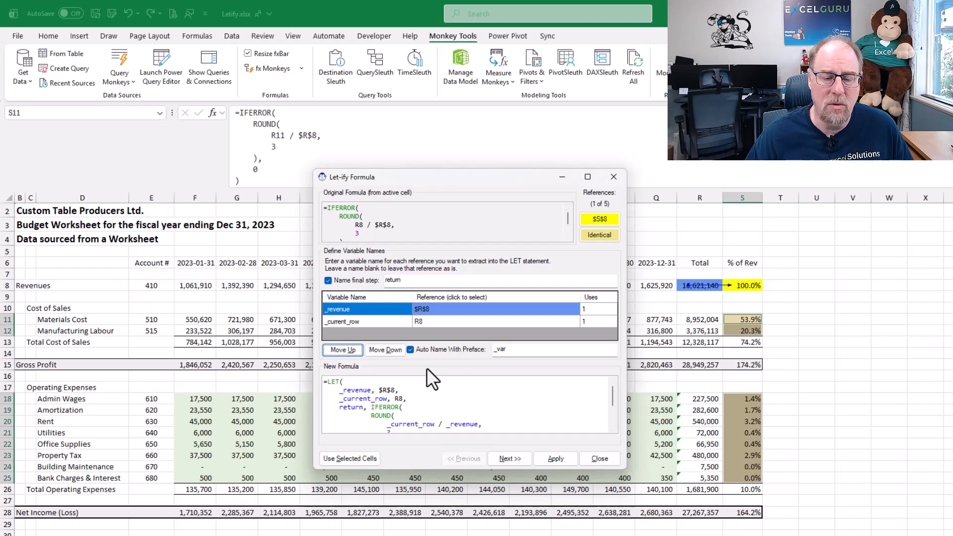
{"action": "left_click", "coordinate": [555, 458]}
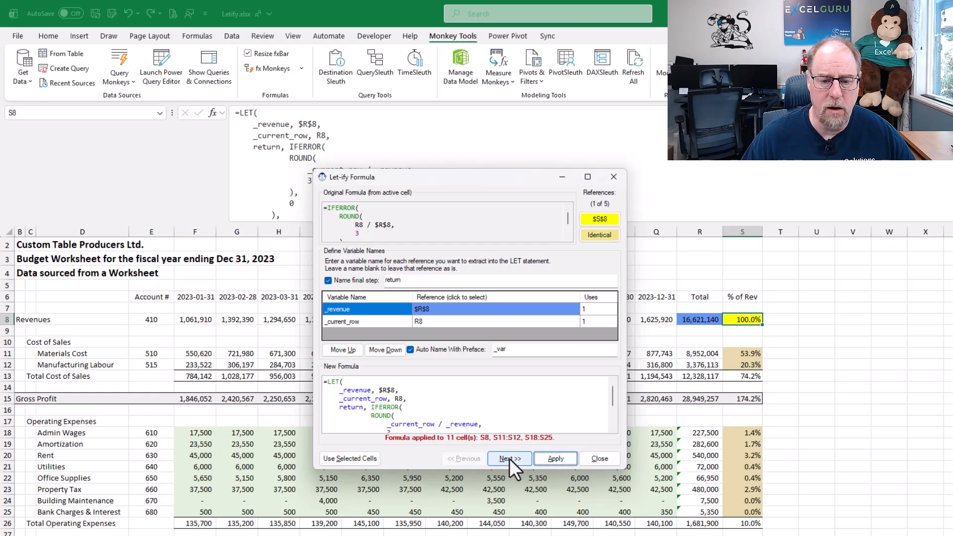
{"action": "left_click", "coordinate": [599, 234]}
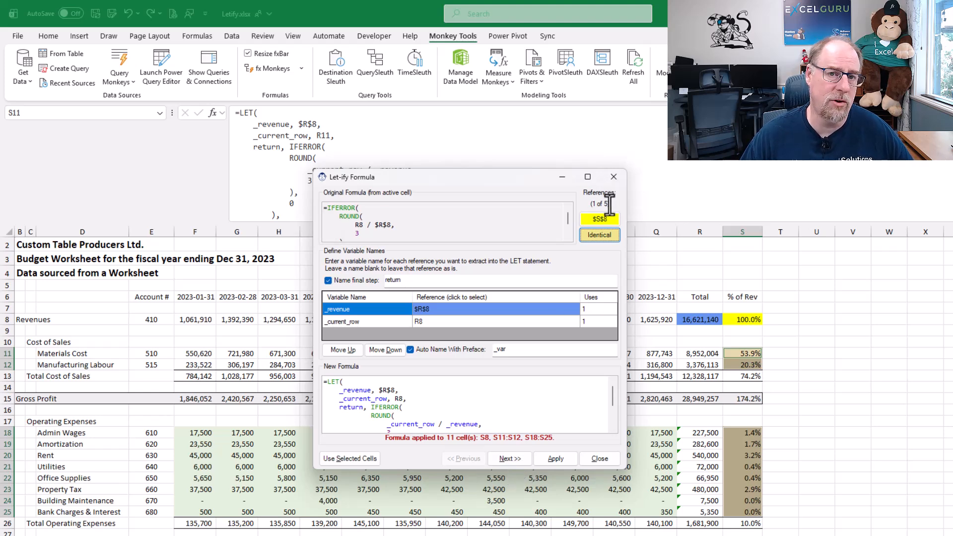
Go to the second reference, name the S10:S12 variable _cogs, and apply the formula to S13
{"action": "left_click", "coordinate": [506, 458]}
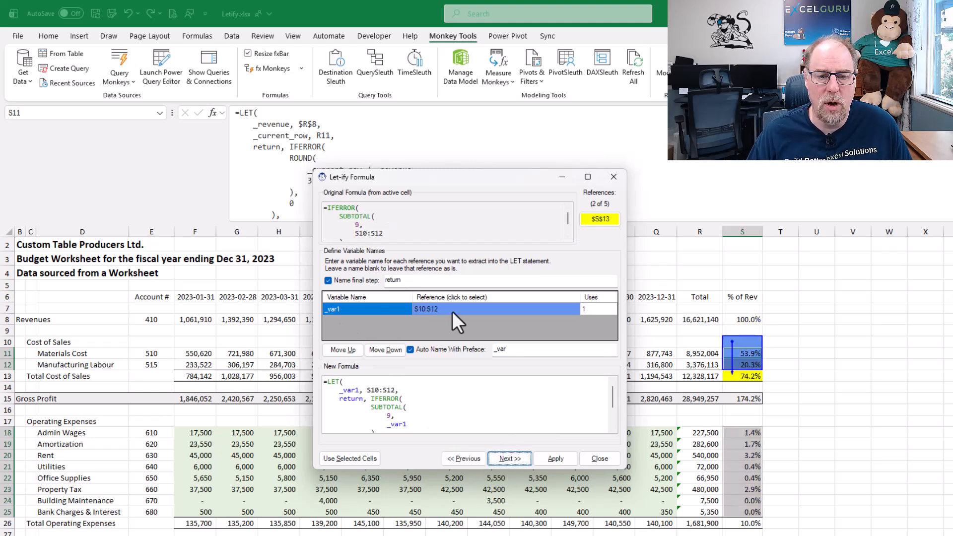
{"action": "double_click", "coordinate": [334, 309]}
{"action": "type", "text": "cogs"}
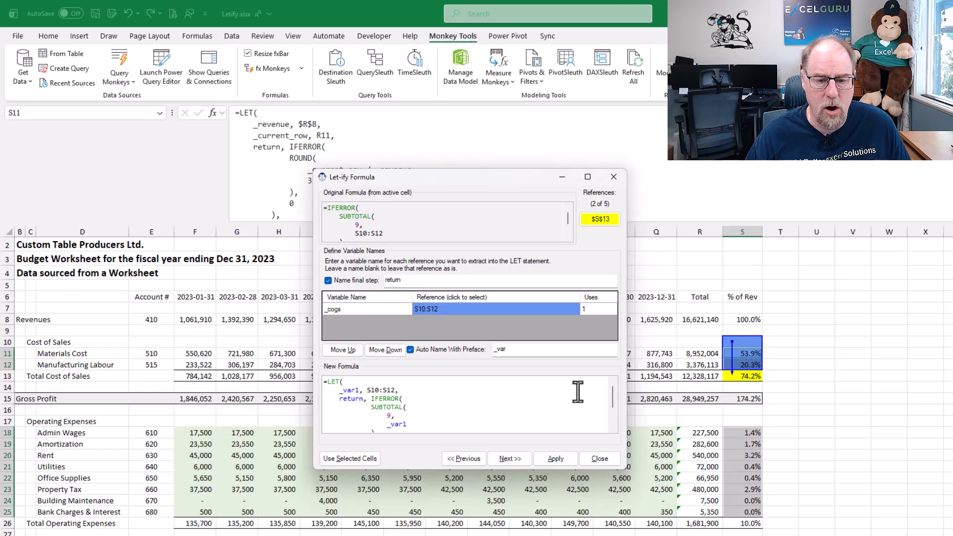
{"action": "left_click", "coordinate": [556, 458]}
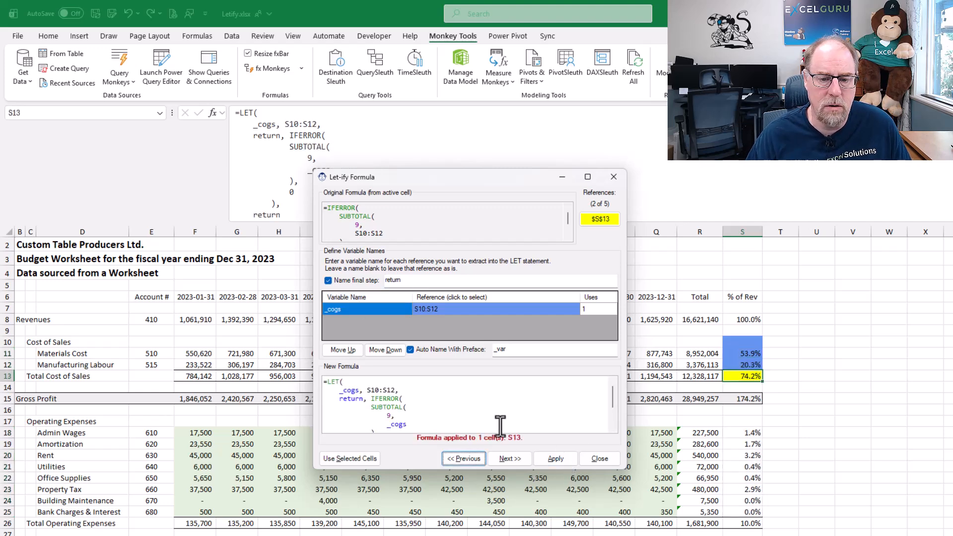
Go to the third reference, name the S7:S14 variable _gross_profit, and apply the formula to S15
{"action": "left_click", "coordinate": [511, 458]}
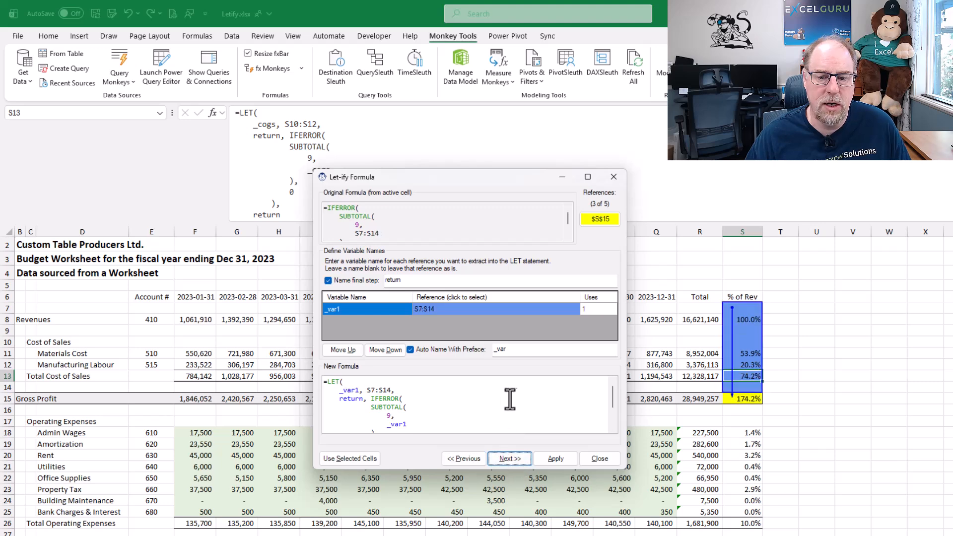
{"action": "left_click", "coordinate": [349, 309]}
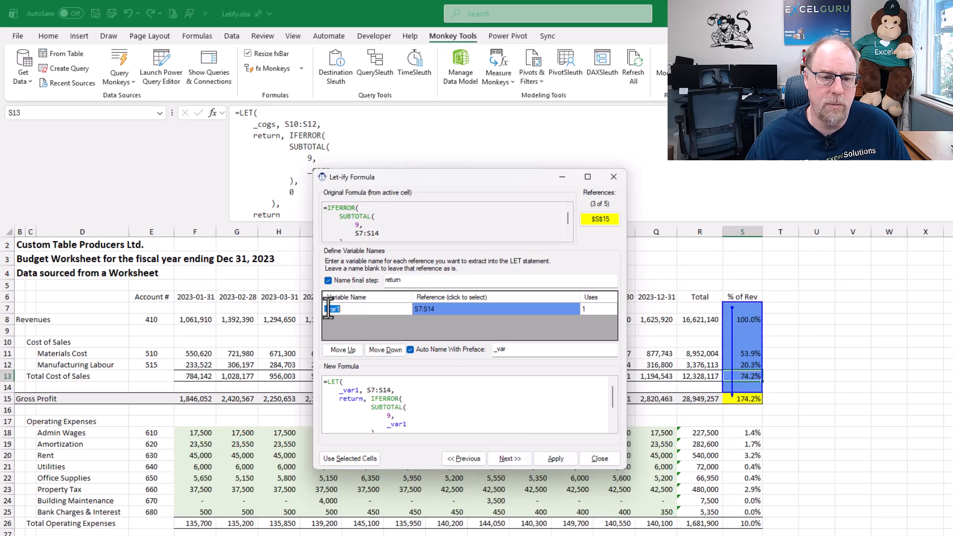
{"action": "key", "text": "BackSpace"}
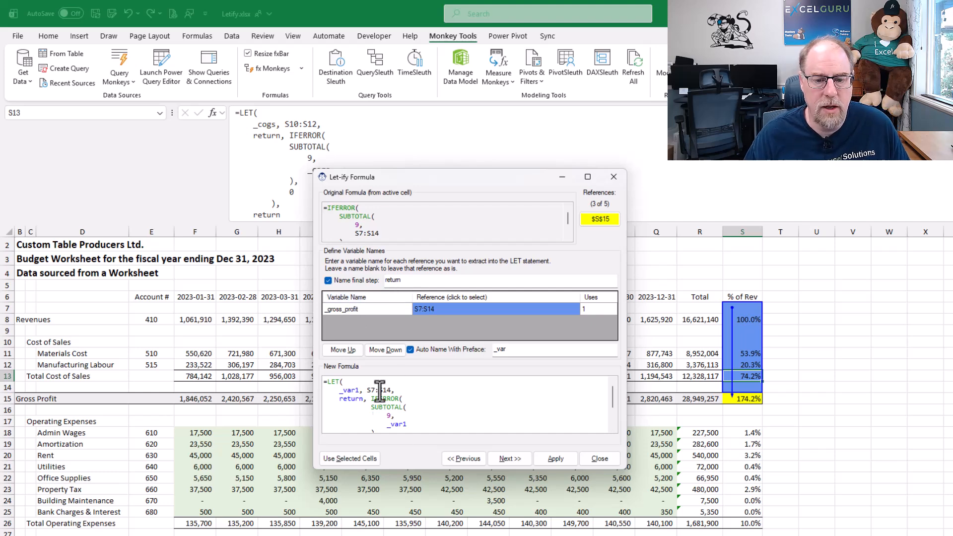
{"action": "left_click", "coordinate": [551, 460]}
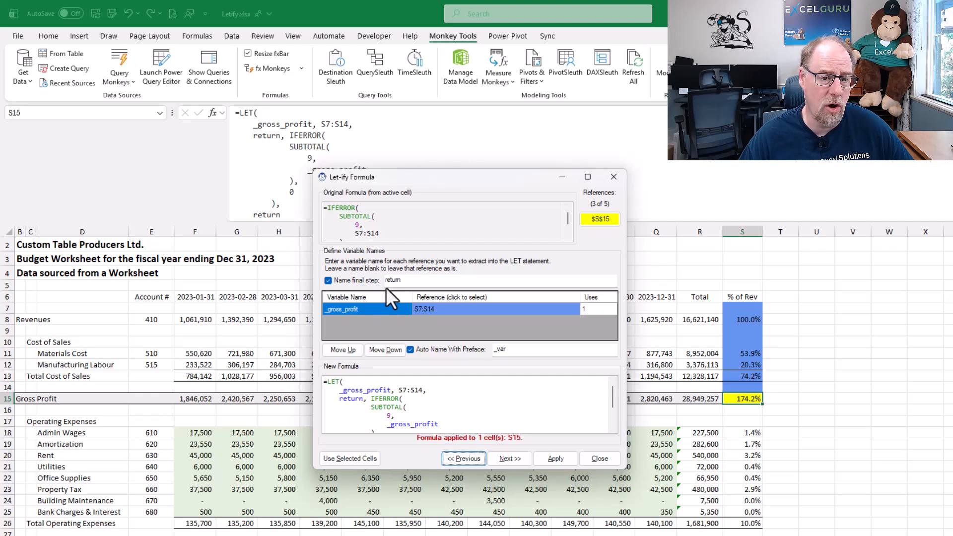
Examine the final return step of the new formula while toggling the Name final step option off and on
{"action": "scroll", "coordinate": [449, 409], "scroll_direction": "down", "scroll_amount": 2}
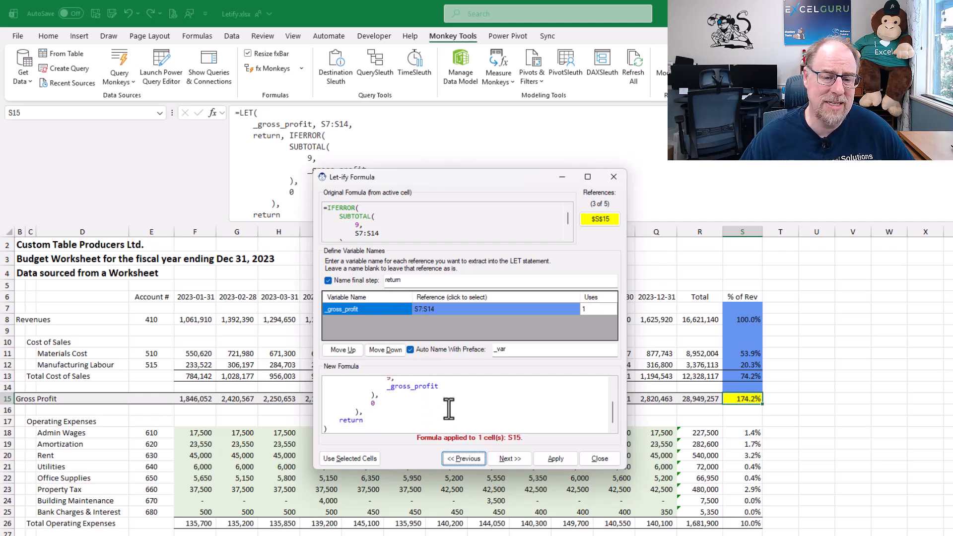
{"action": "double_click", "coordinate": [348, 419]}
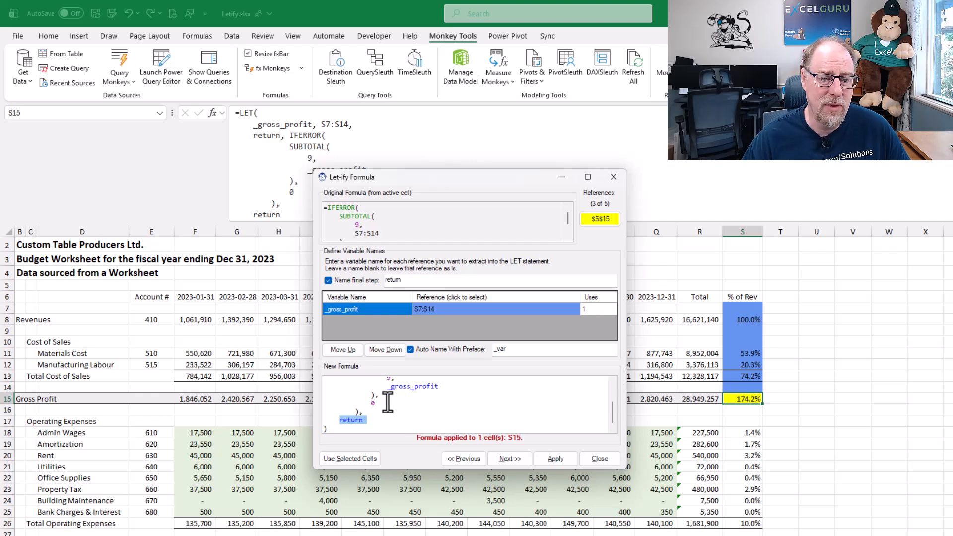
{"action": "scroll", "coordinate": [392, 402], "scroll_direction": "up", "scroll_amount": 3}
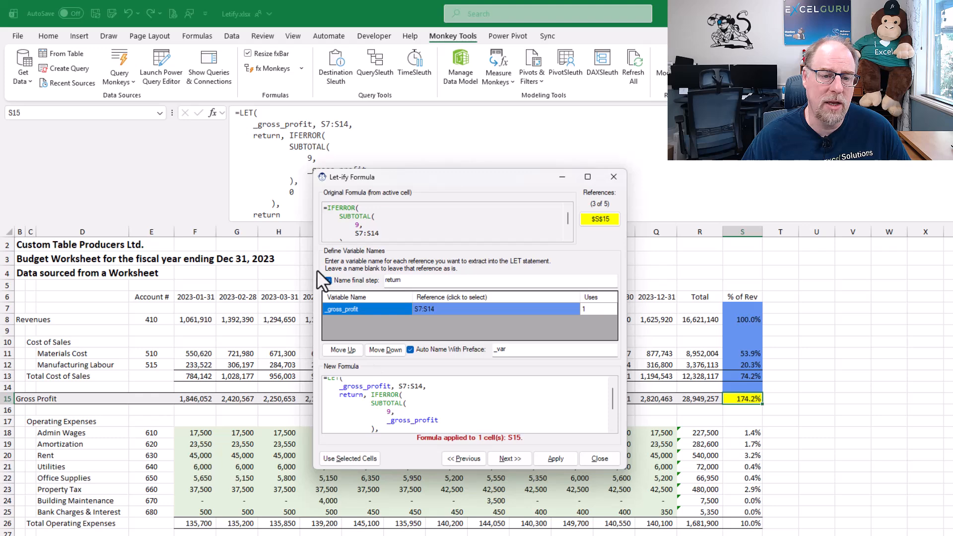
{"action": "left_click", "coordinate": [327, 281]}
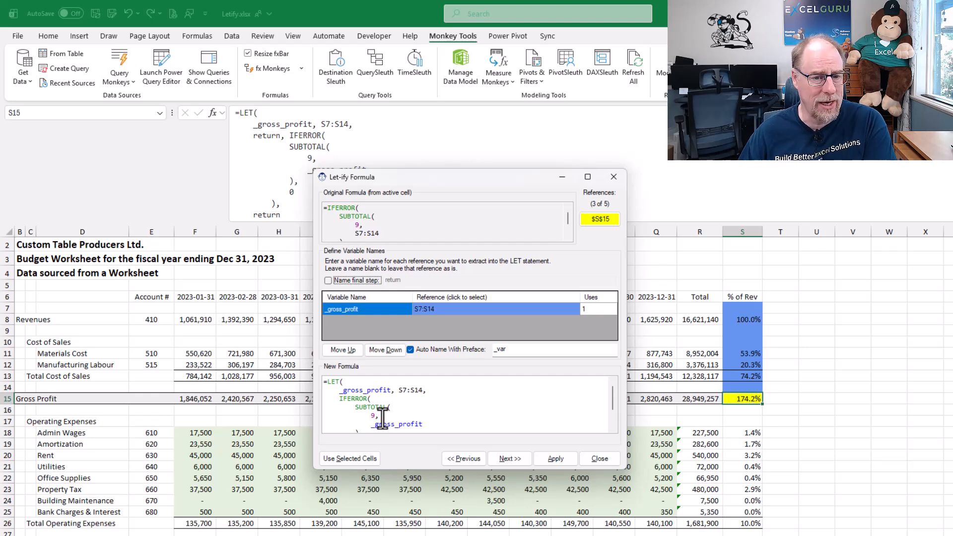
{"action": "left_click", "coordinate": [327, 280]}
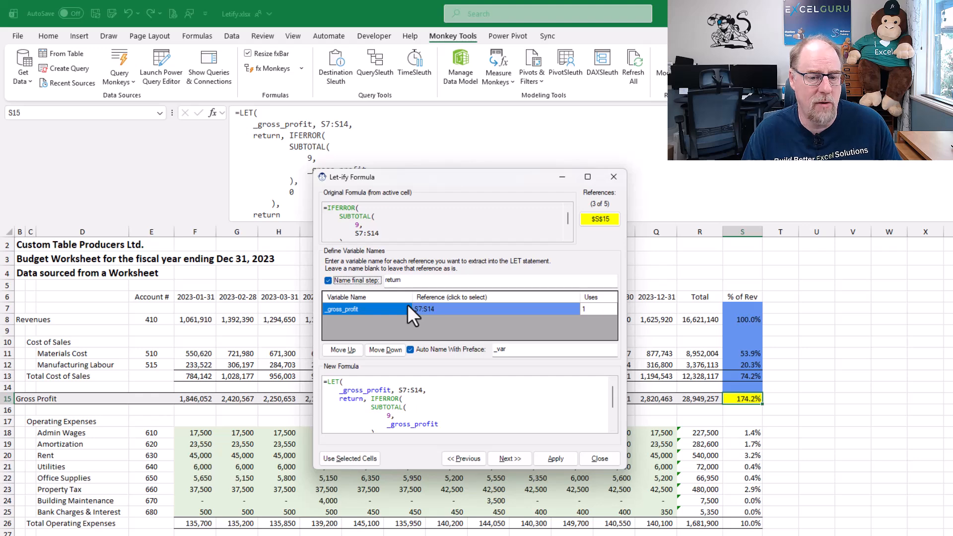
Go to the fourth reference, name the S17:S25 variable _op_expenses, and apply the formula to S26
{"action": "left_click", "coordinate": [509, 458]}
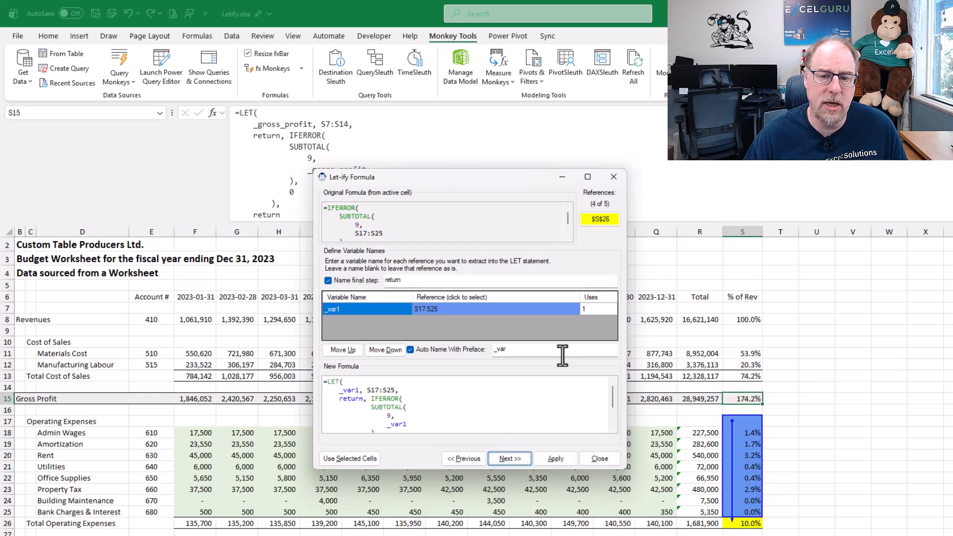
{"action": "left_click", "coordinate": [332, 310]}
{"action": "left_click_drag", "start_coordinate": [327, 309], "coordinate": [345, 310]}
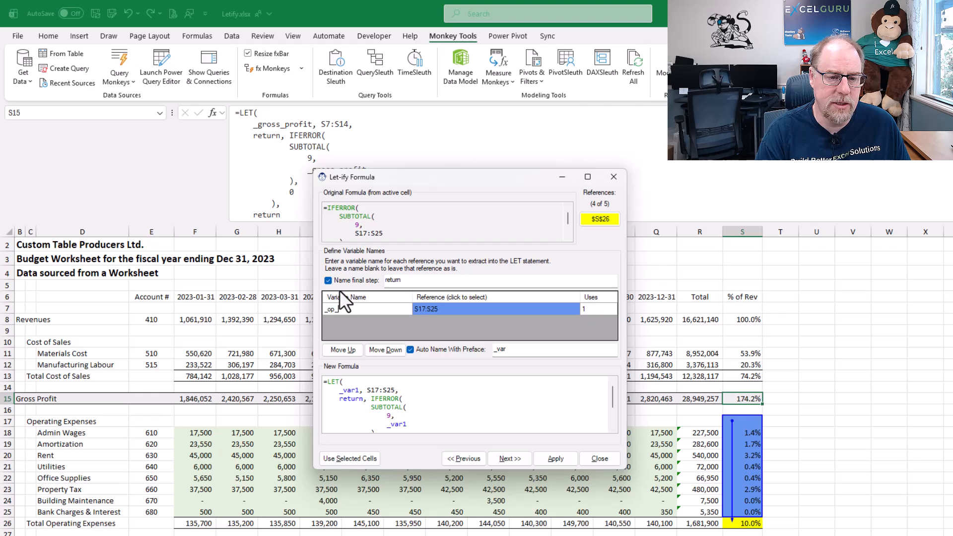
{"action": "type", "text": "op_expenses"}
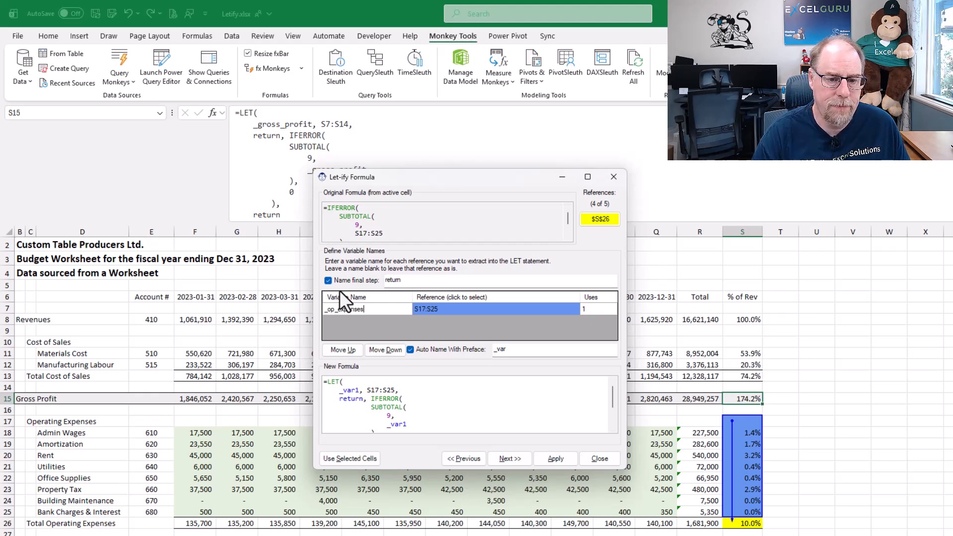
{"action": "left_click", "coordinate": [555, 456]}
Go to the fifth reference, name S15 _gross_profit and S26 _op_expenses, and apply the formula to S28
{"action": "left_click", "coordinate": [509, 458]}
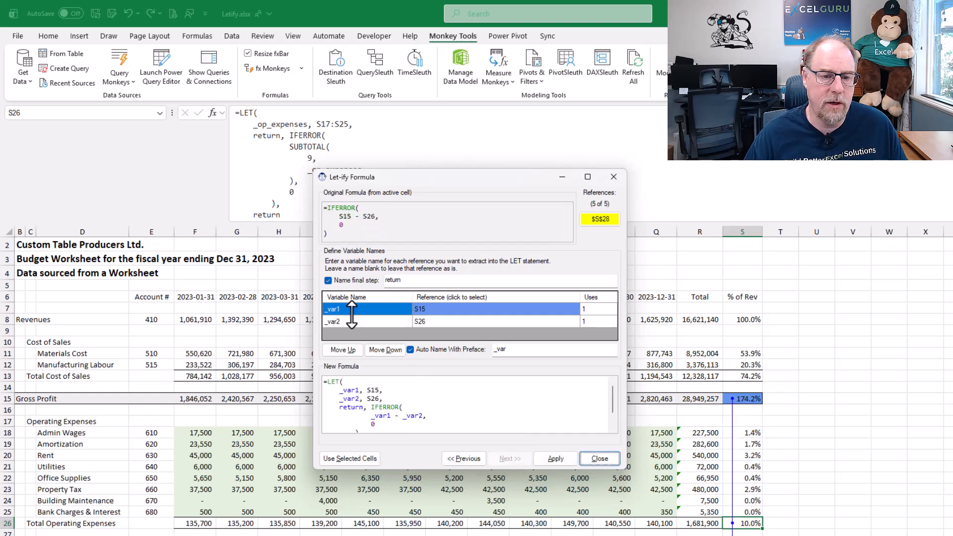
{"action": "left_click", "coordinate": [328, 309]}
{"action": "type", "text": "_gross_profit"}
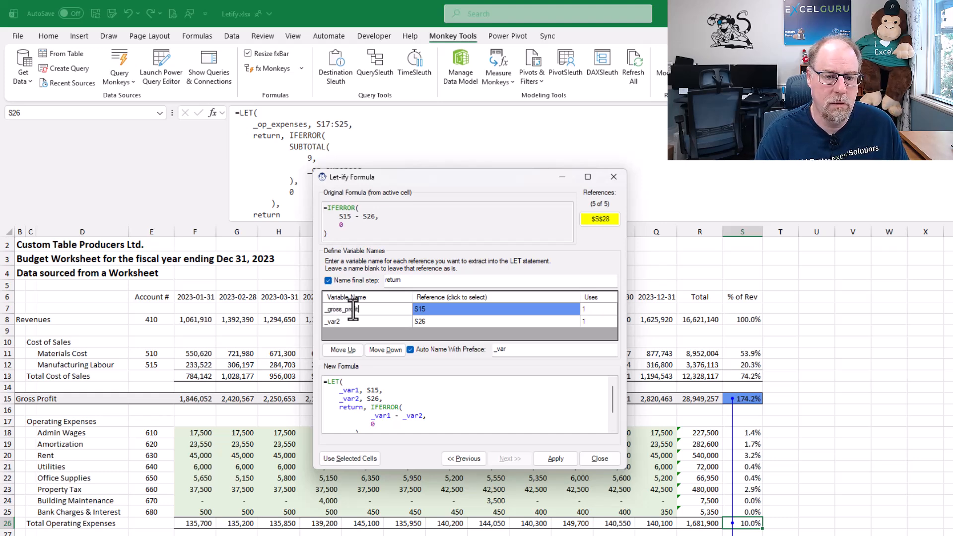
{"action": "key", "text": "Return"}
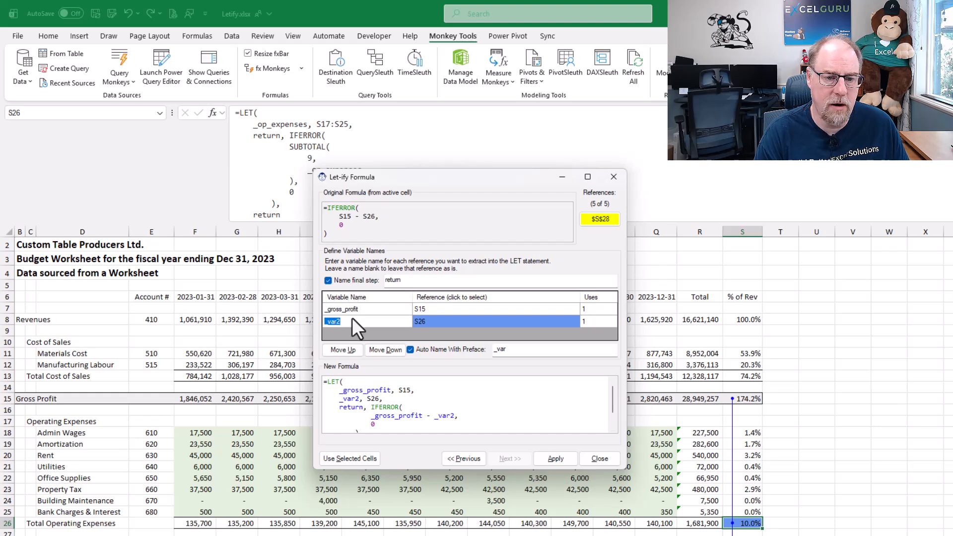
{"action": "type", "text": "_ope"}
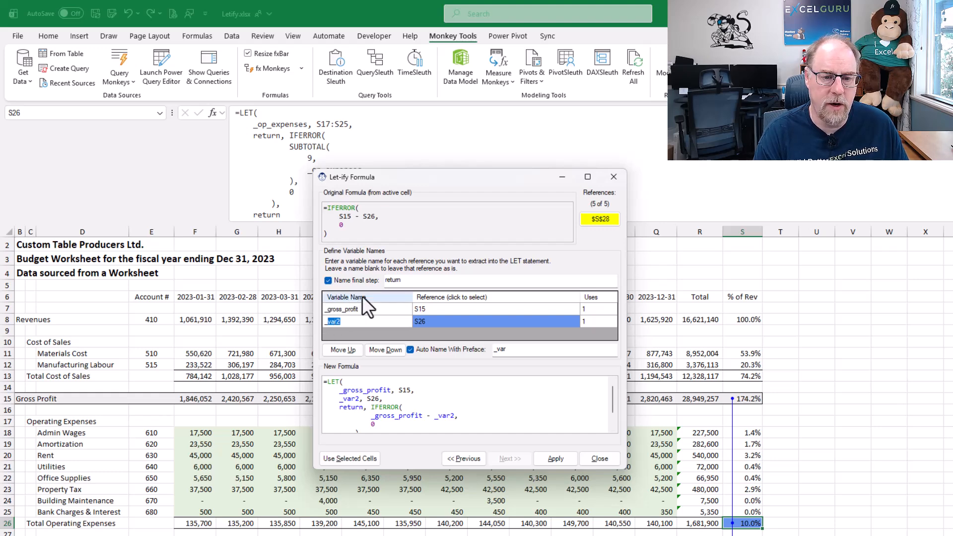
{"action": "type", "text": "expenses"}
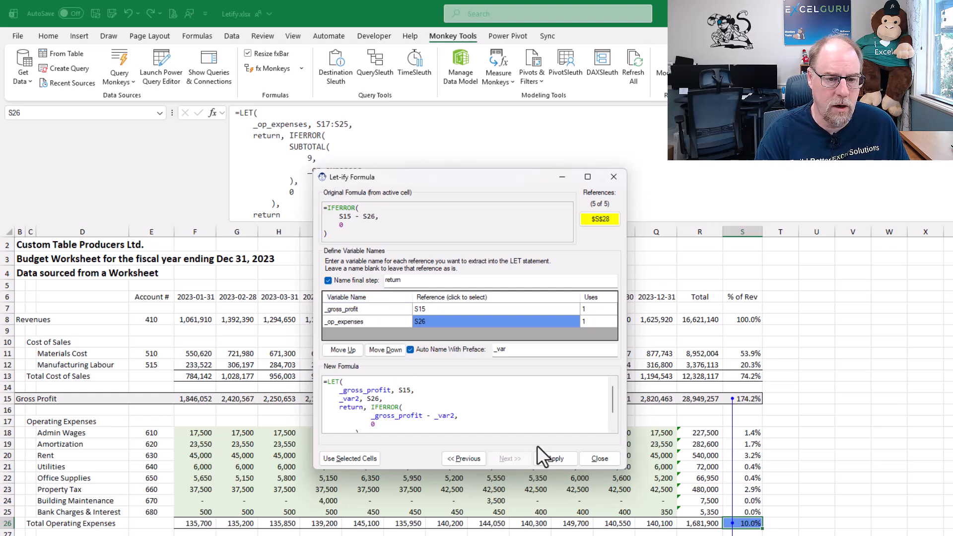
{"action": "left_click", "coordinate": [555, 457]}
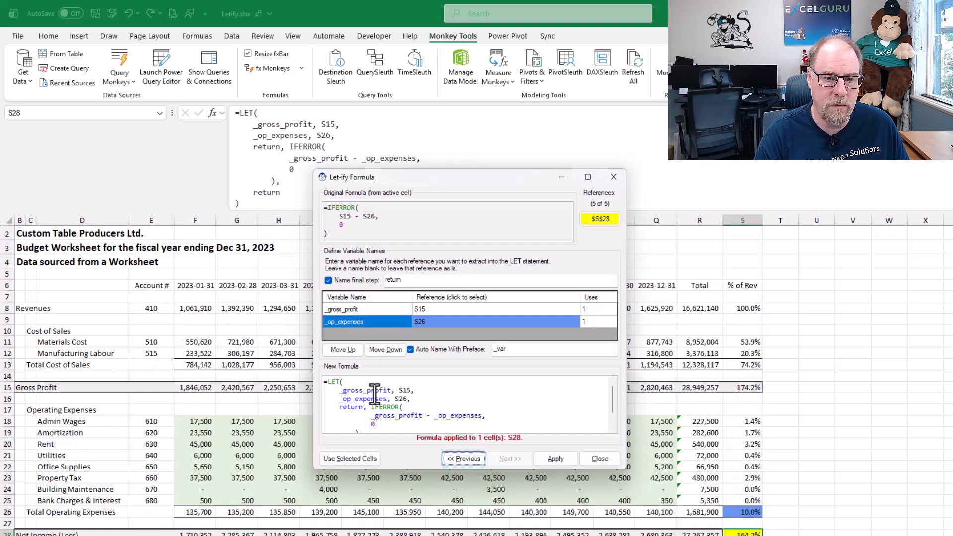
Move the Let-ify dialog aside, select the revenue cells F8:Q8, and load them into the tool
{"action": "scroll", "coordinate": [449, 399], "scroll_direction": "down", "scroll_amount": 2}
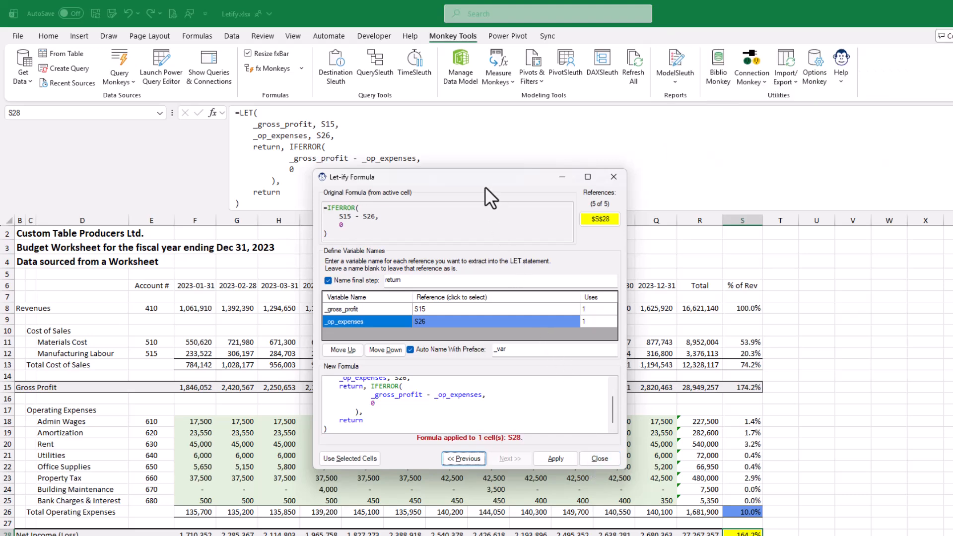
{"action": "left_click_drag", "start_coordinate": [484, 177], "coordinate": [755, 127]}
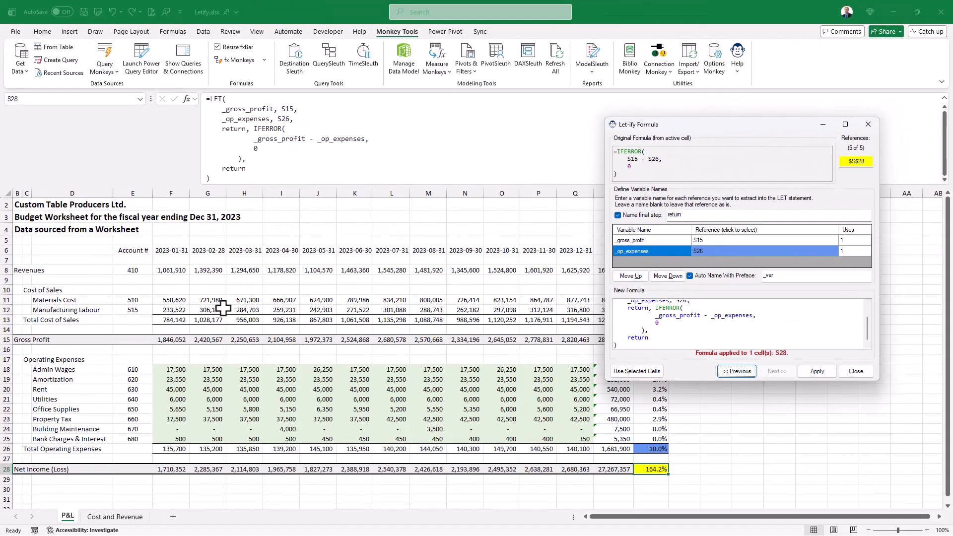
{"action": "left_click_drag", "start_coordinate": [169, 271], "coordinate": [580, 267]}
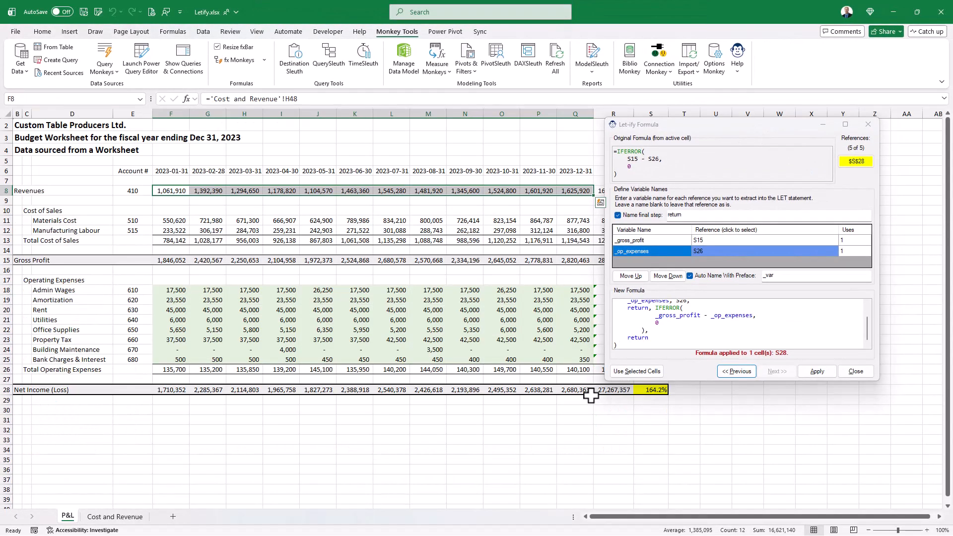
{"action": "left_click", "coordinate": [637, 371]}
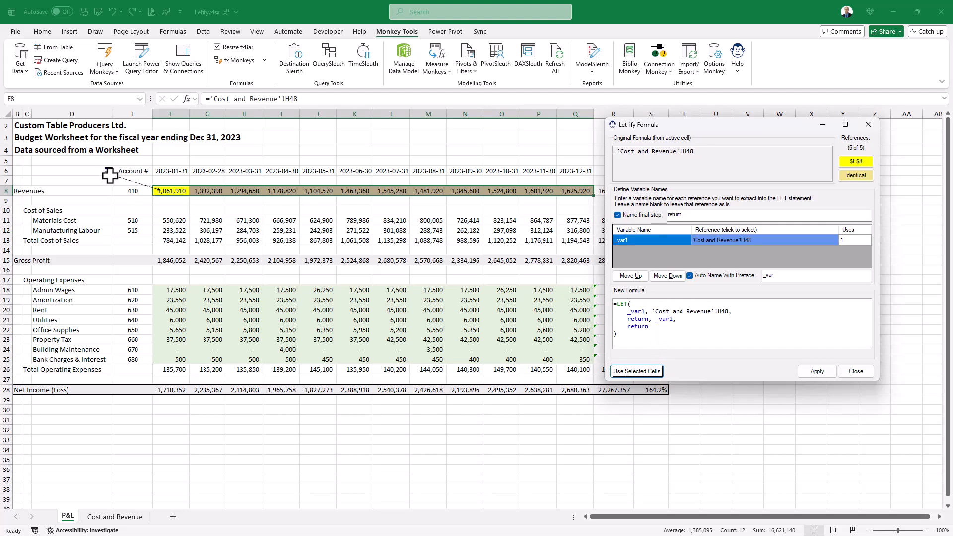
Inspect the 'Cost and Revenue'!H48 reference, name it _forecast_current_month, and apply the formula to F8:Q8
{"action": "left_click", "coordinate": [749, 242]}
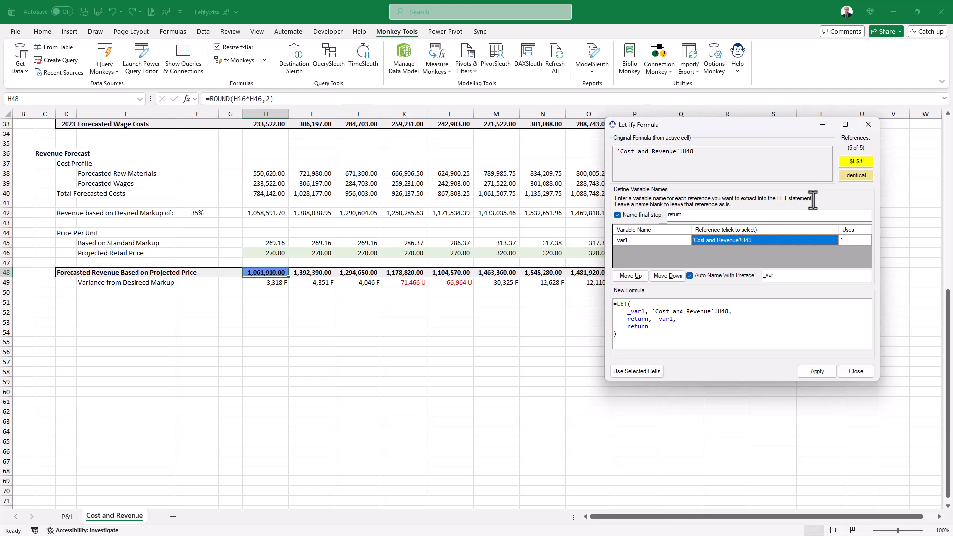
{"action": "scroll", "coordinate": [268, 285], "scroll_direction": "up", "scroll_amount": 4}
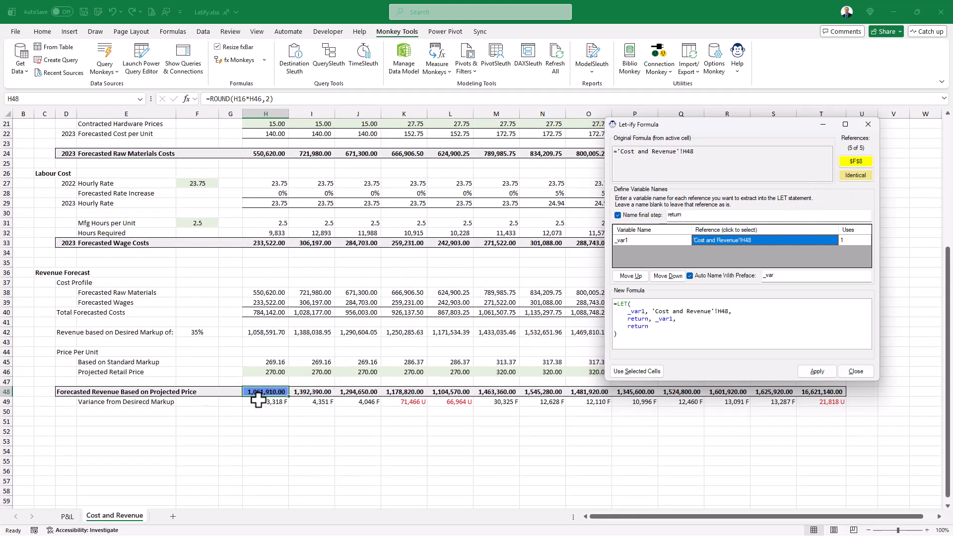
{"action": "left_click", "coordinate": [864, 162]}
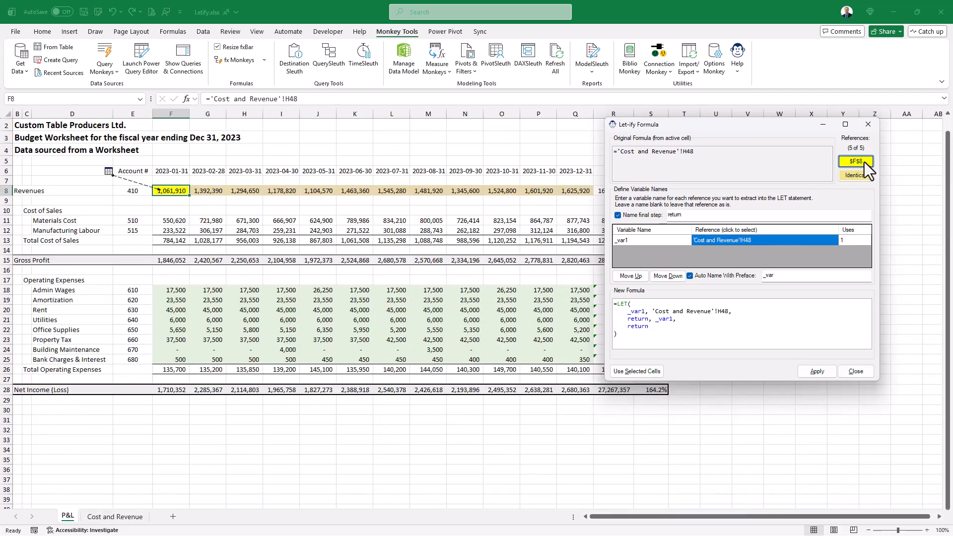
{"action": "left_click", "coordinate": [638, 243]}
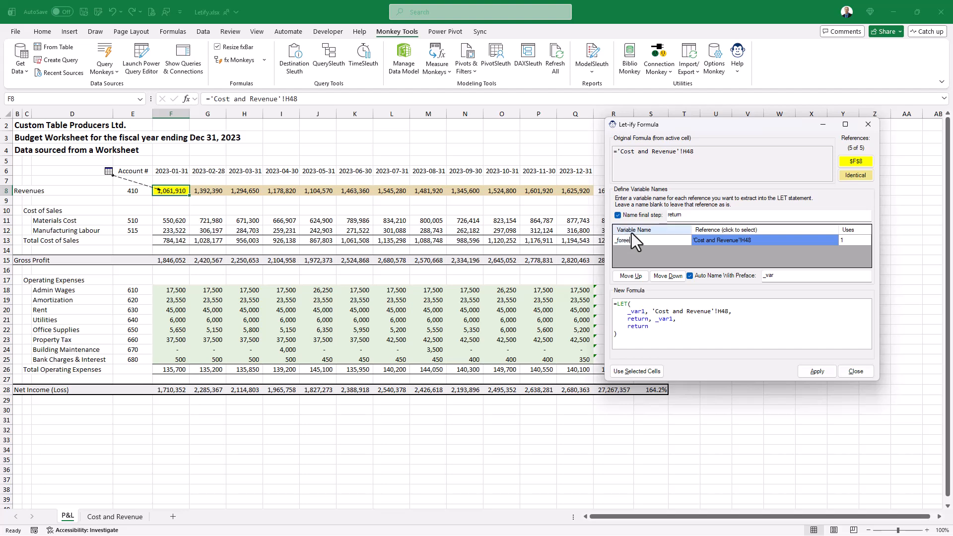
{"action": "type", "text": "_forecast_current_month"}
{"action": "key", "text": "Return"}
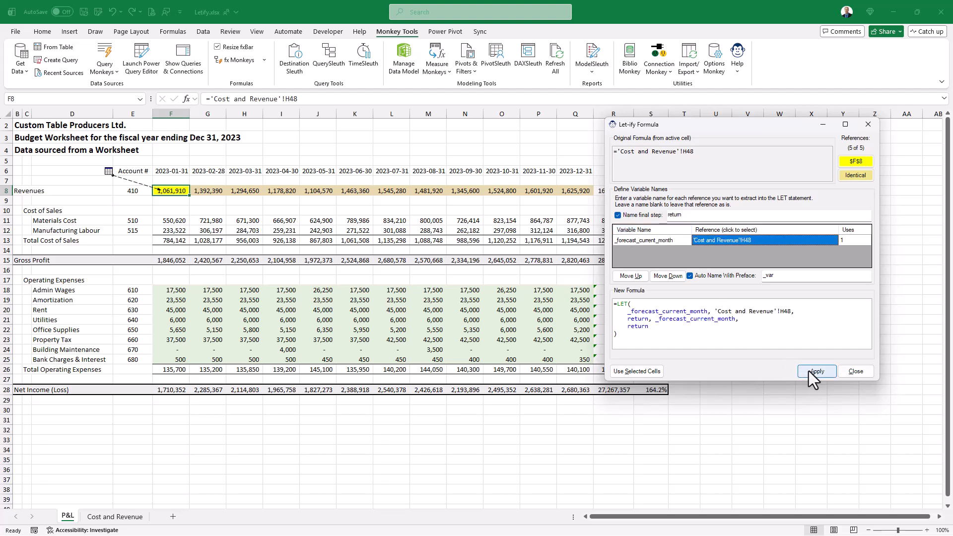
{"action": "left_click", "coordinate": [814, 371]}
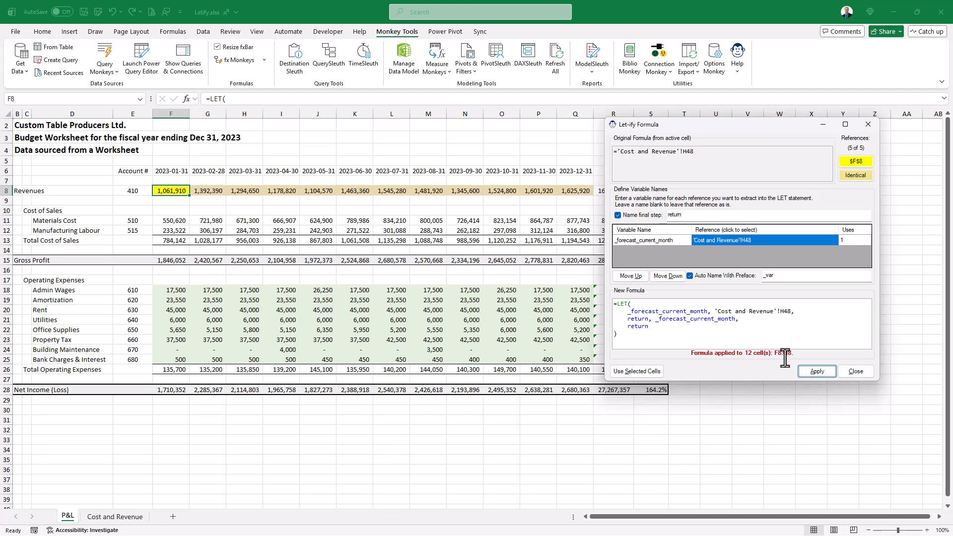